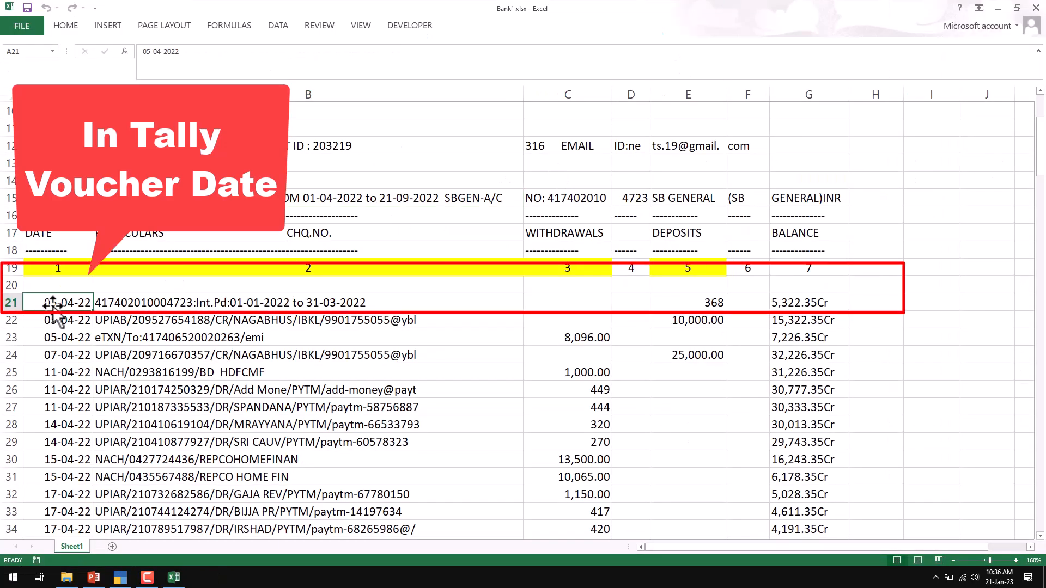
# Review the particulars, withdrawal and deposit cells of the first transaction in row 21 of the bank statement
pyautogui.click(252, 298)
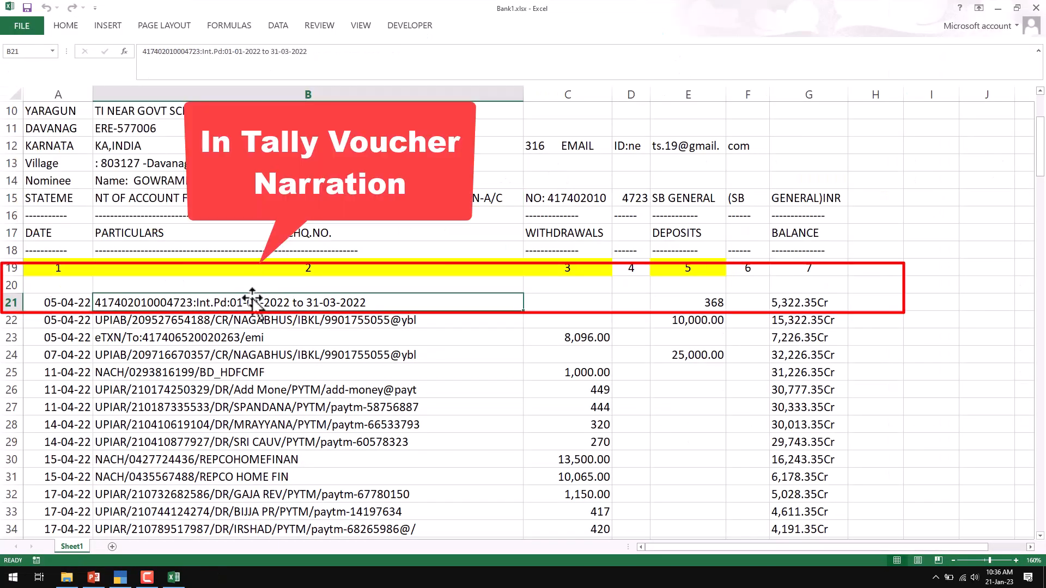
pyautogui.press('Tab')
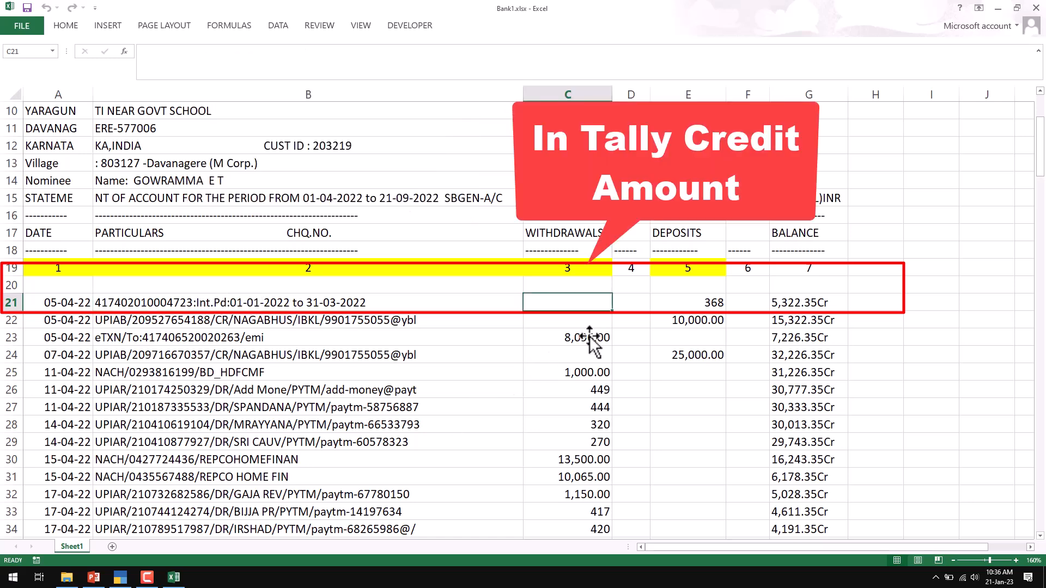
pyautogui.click(709, 302)
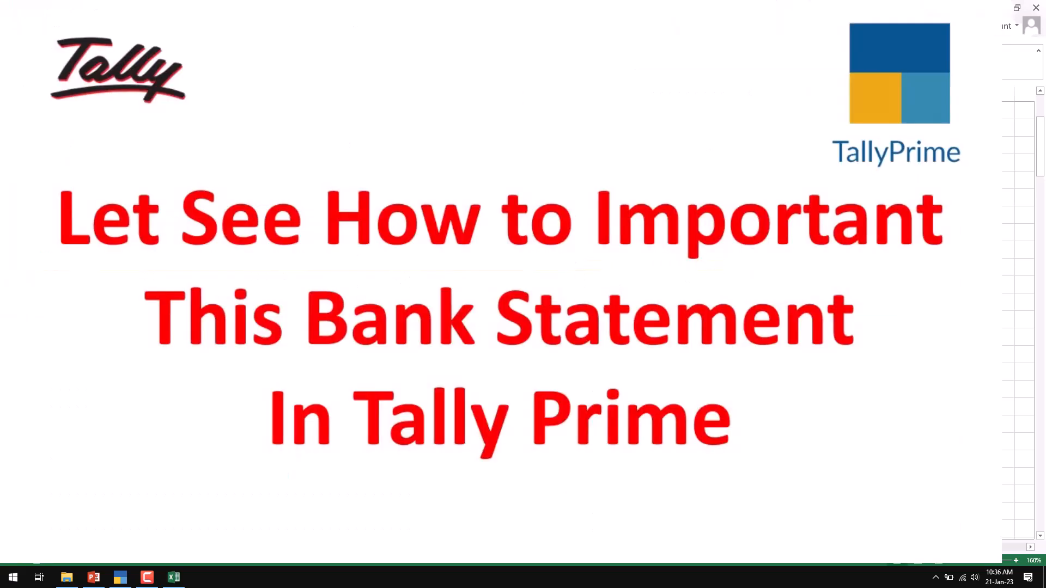
# Switch to TallyPrime, open the Excel bank statement import and choose Bank1.xlsx as the file to import
pyautogui.click(120, 577)
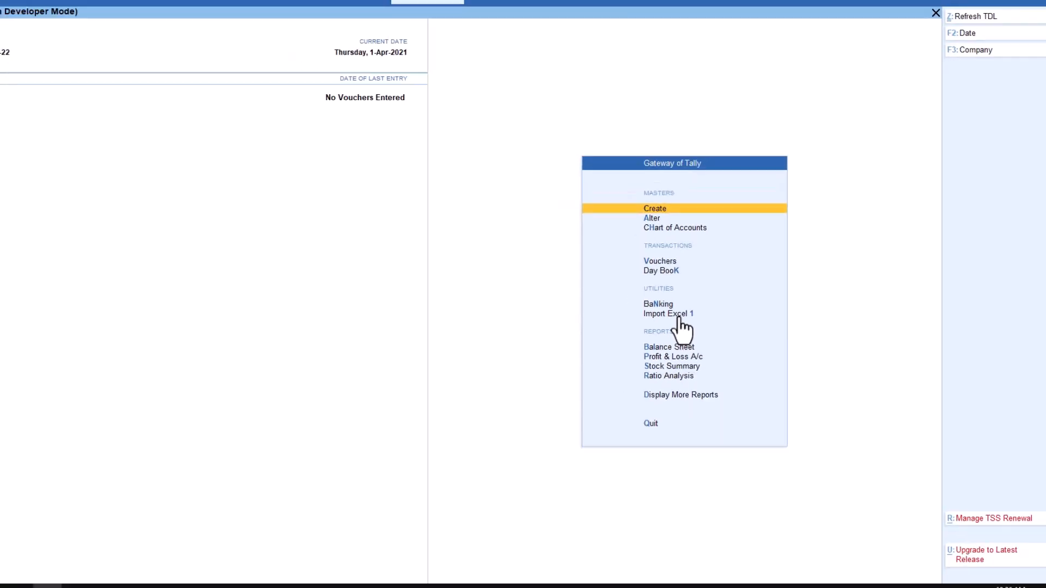
pyautogui.click(448, 240)
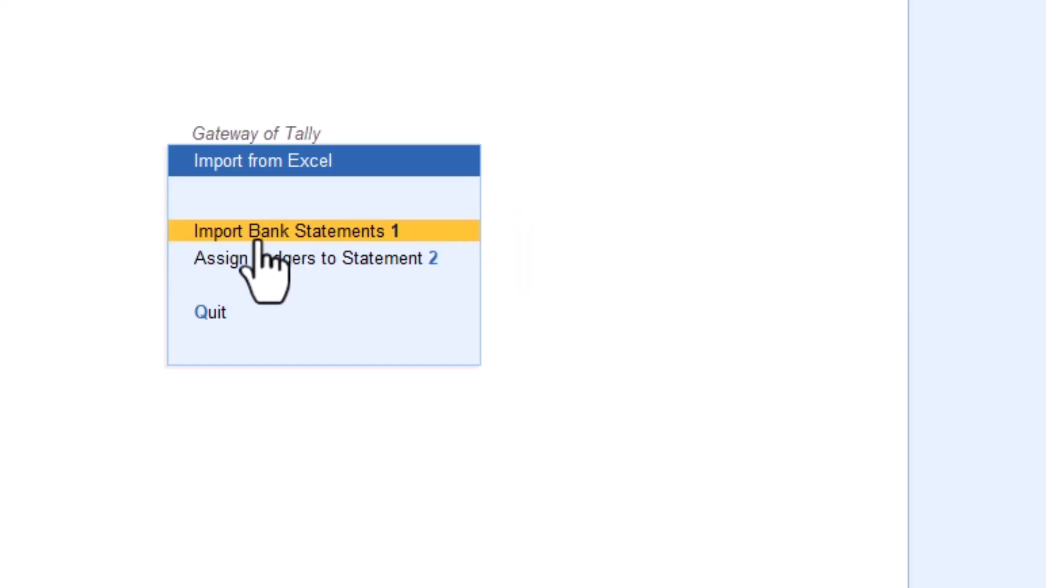
pyautogui.click(256, 234)
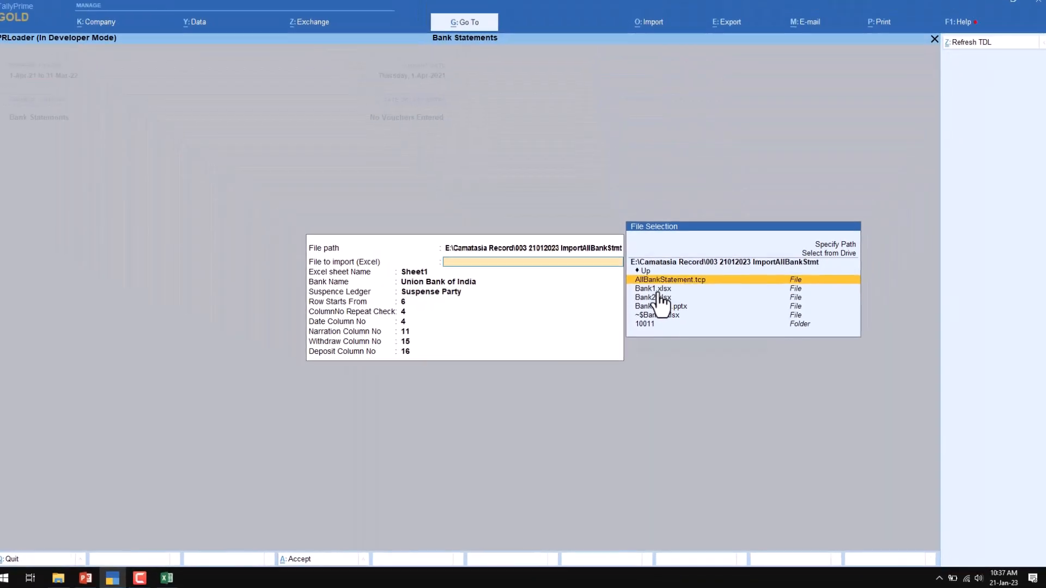
pyautogui.click(643, 142)
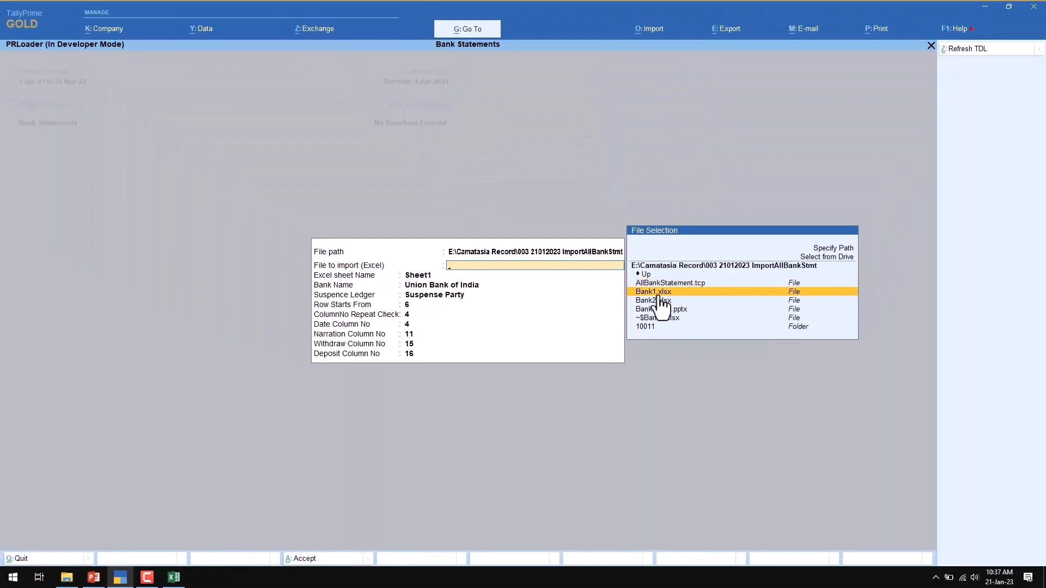
pyautogui.press('Return')
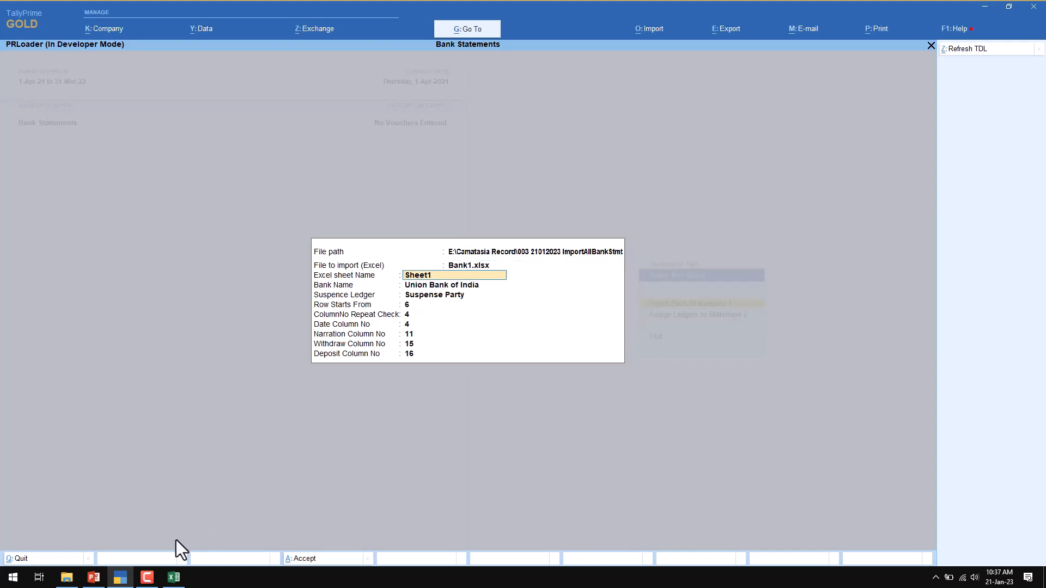
# Check the sheet name in Excel, keep Sheet1, and set State Bank of India as the bank with Suspense Party as suspense ledger
pyautogui.click(174, 577)
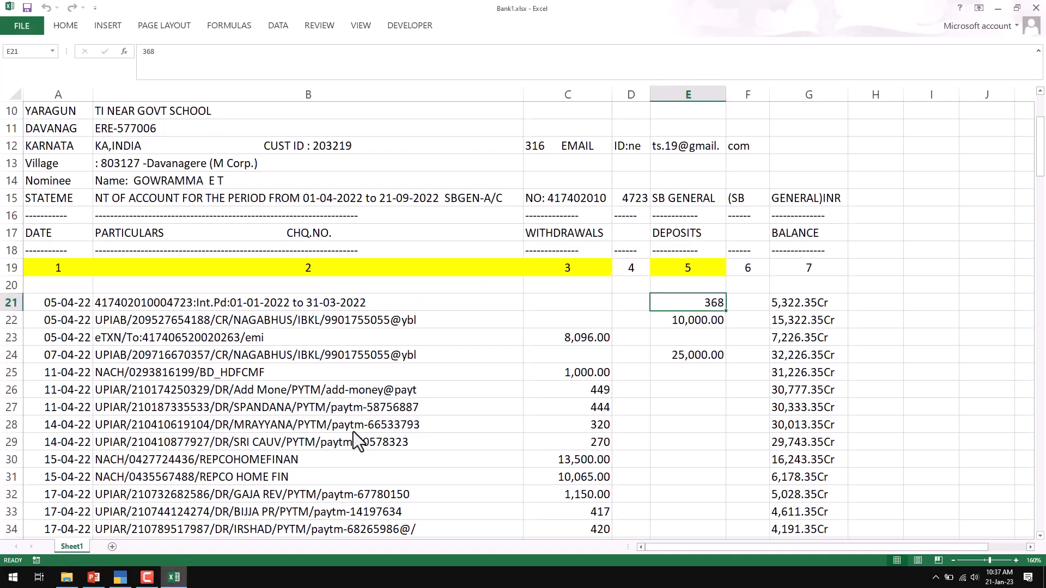
pyautogui.hotkey('alt', 'Tab')
pyautogui.press('Return')
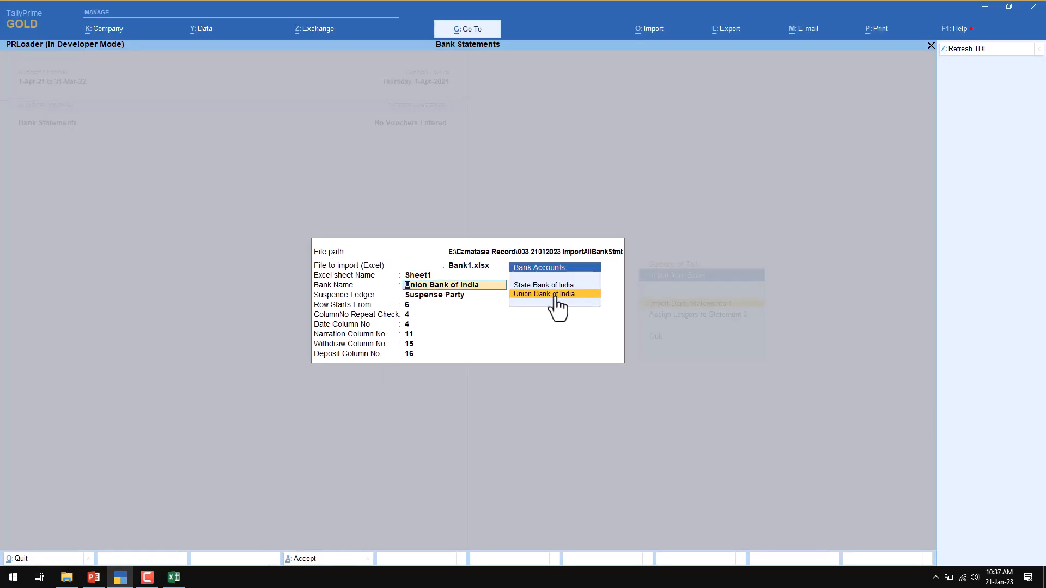
pyautogui.press('Up')
pyautogui.press('Return')
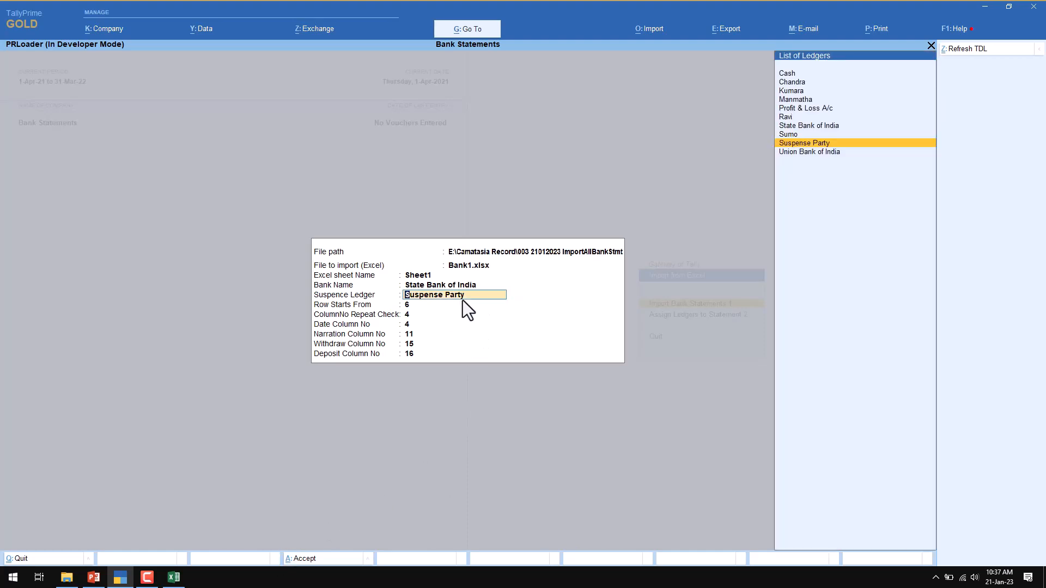
pyautogui.press('Return')
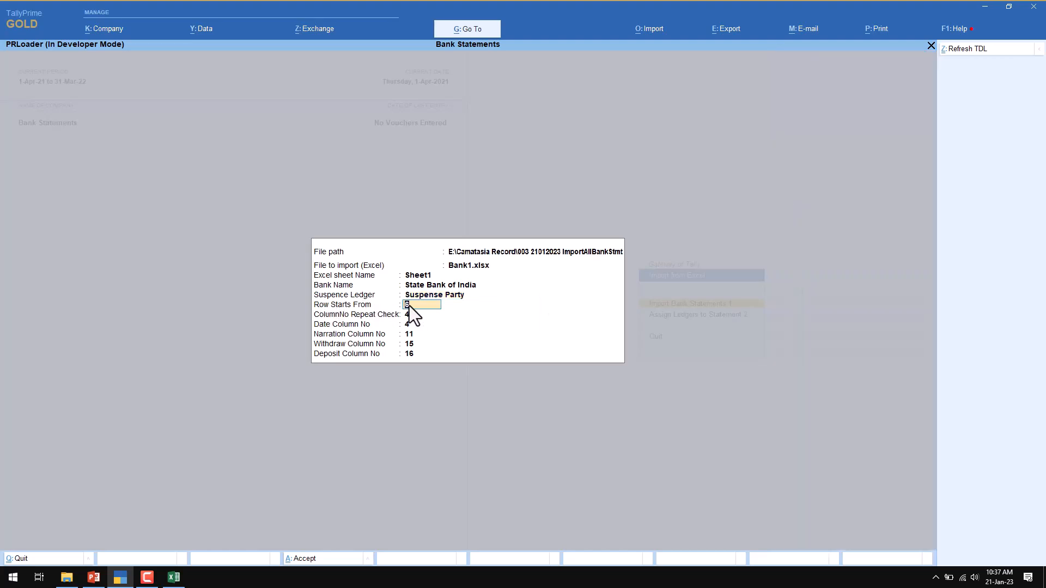
# Check the first transaction's row in the Excel statement and set the import's starting row to 21
pyautogui.click(173, 578)
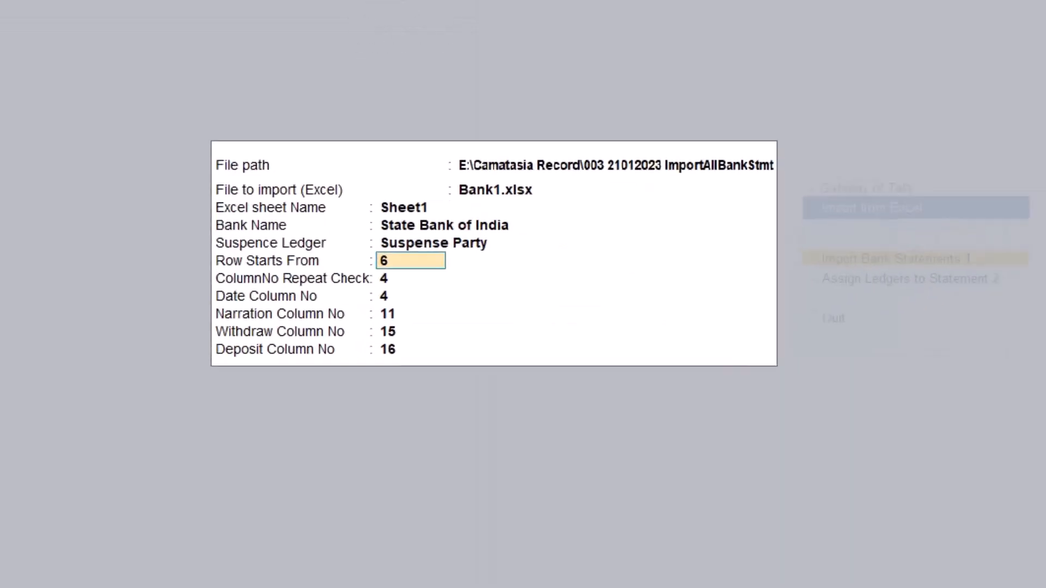
pyautogui.write('21')
pyautogui.press('Return')
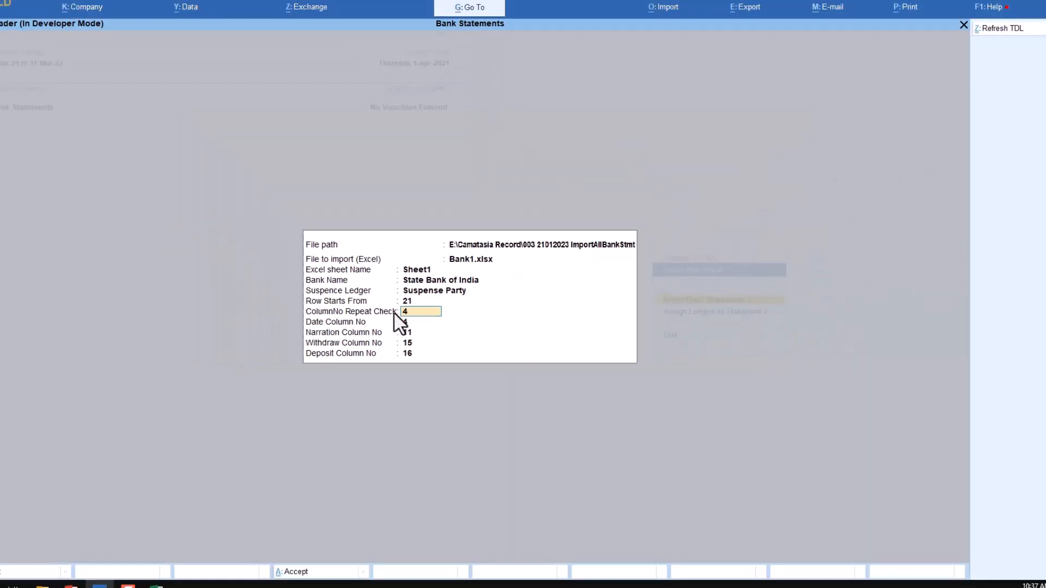
# Check the Excel statement's date column for empty rows, and set both the repeat-check column and the date column to 1
pyautogui.click(175, 577)
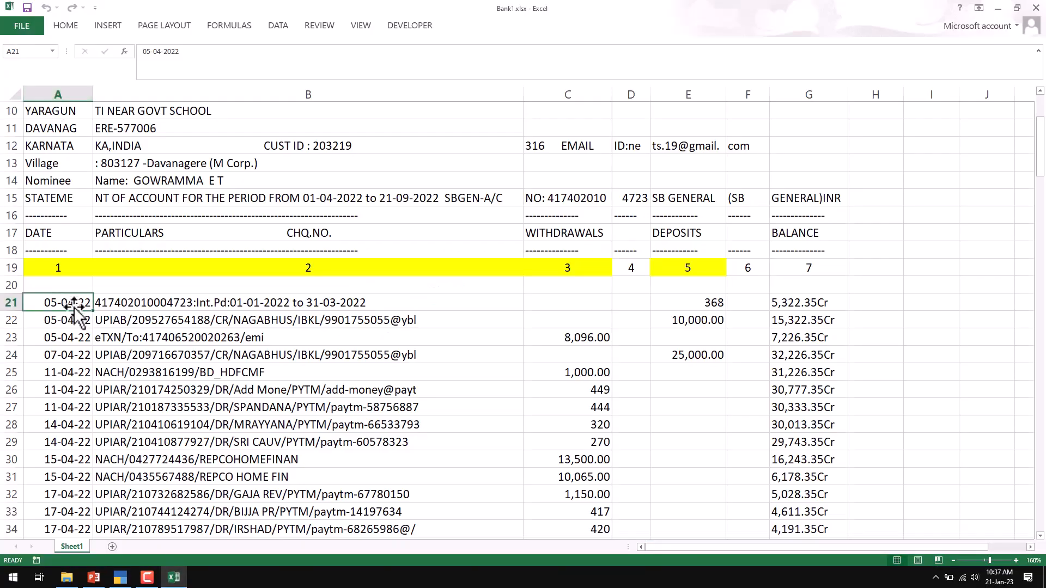
pyautogui.scroll(-3, 64, 455)
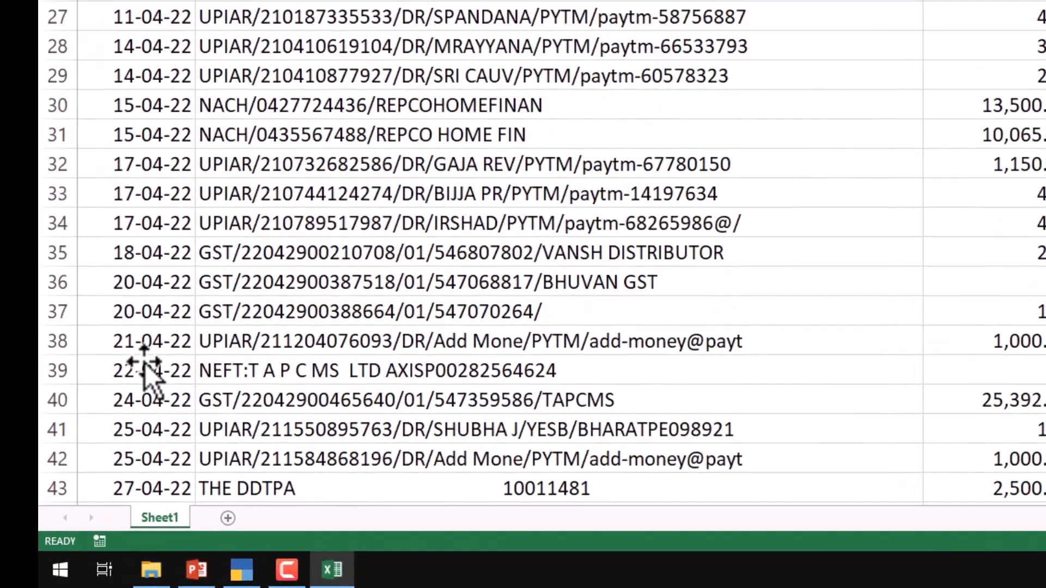
pyautogui.scroll(-12, 145, 365)
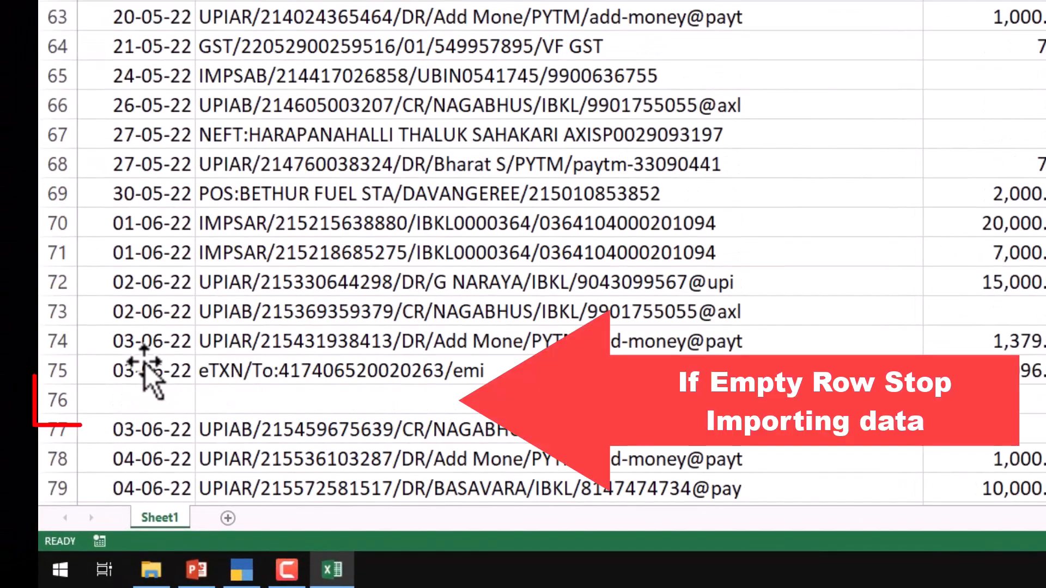
pyautogui.scroll(6, 158, 341)
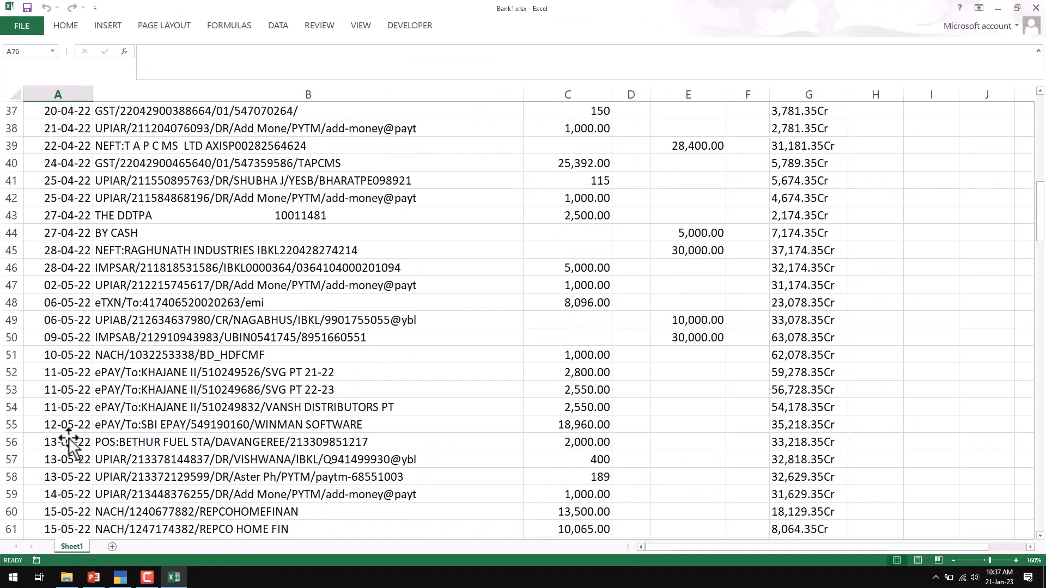
pyautogui.scroll(12, 69, 444)
pyautogui.click(120, 578)
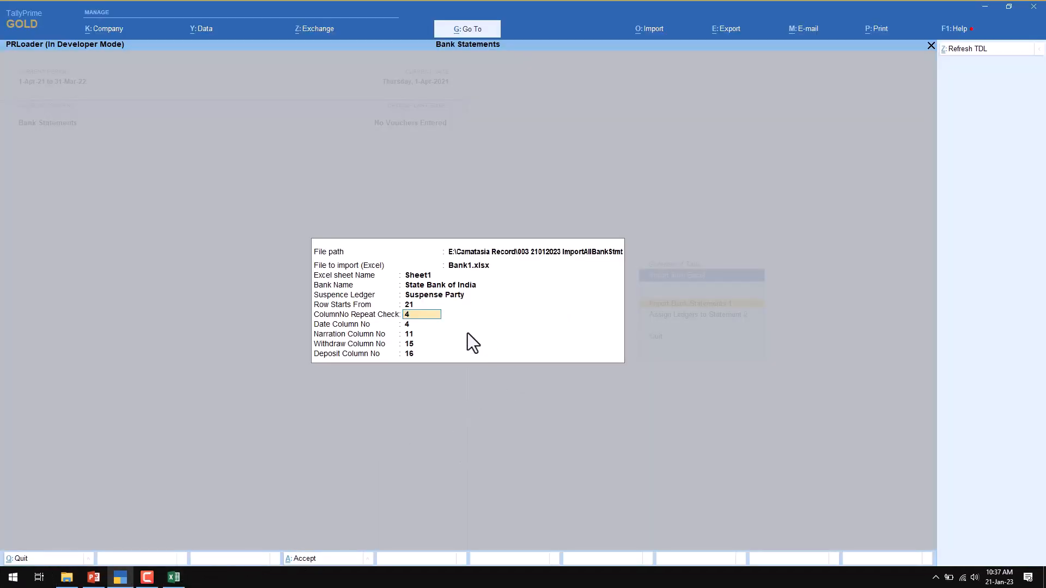
pyautogui.hotkey('alt', 'Tab')
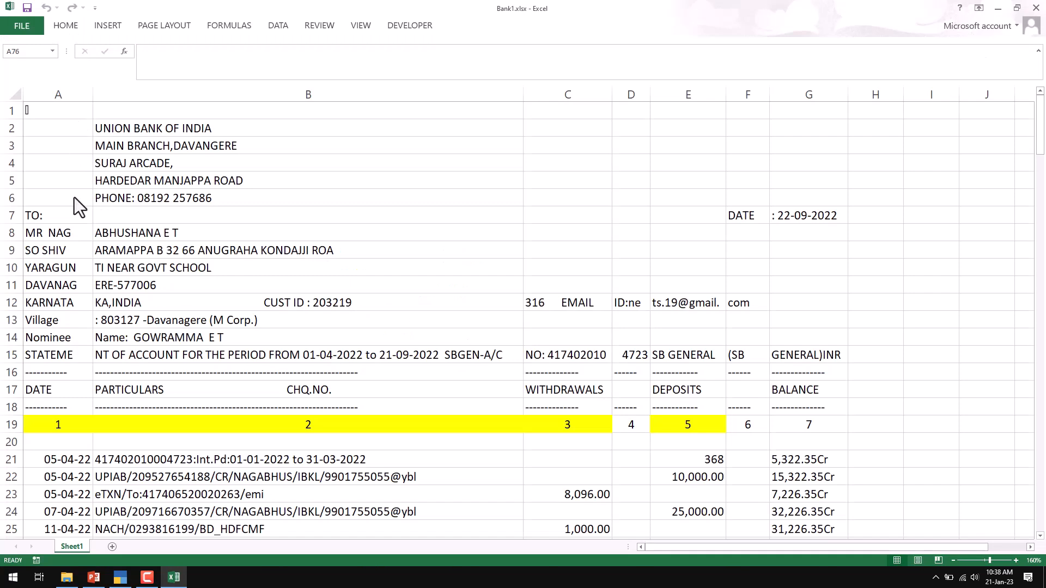
pyautogui.click(174, 577)
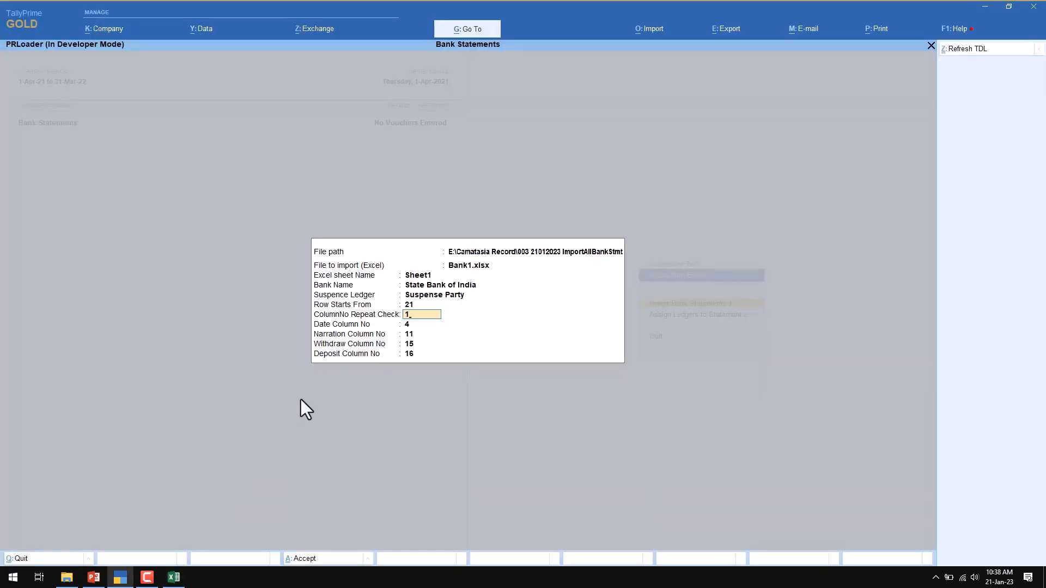
pyautogui.press('Return')
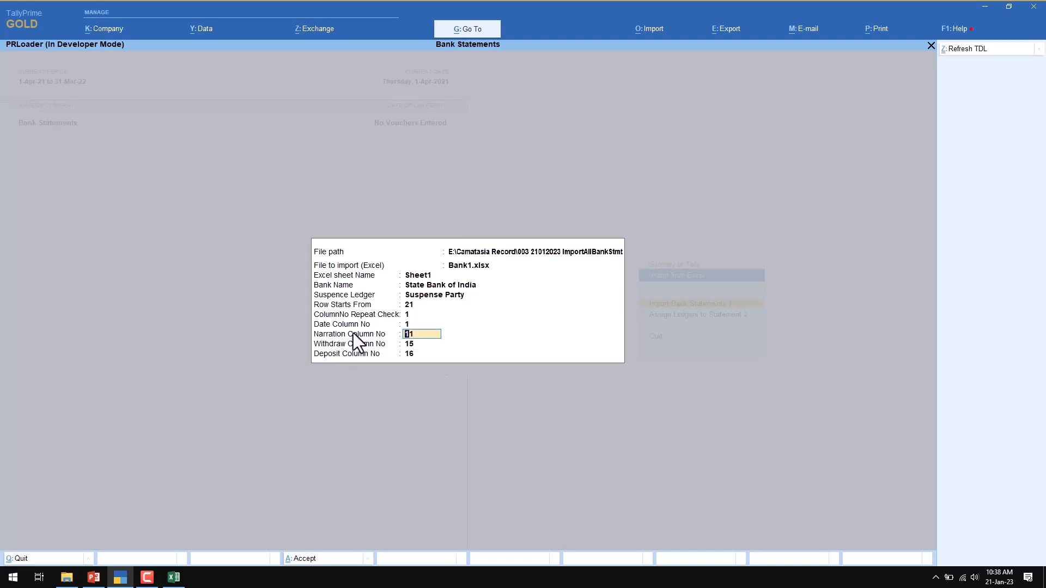
# Look up the particulars and withdrawals columns in the Excel statement, and set the narration column to 2 and withdraw column to 3
pyautogui.click(174, 579)
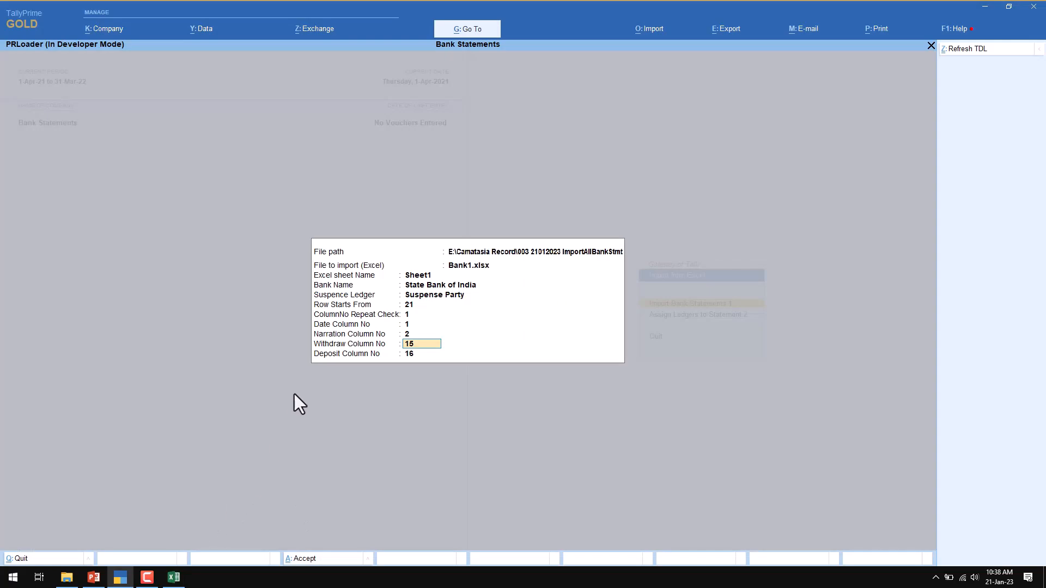
pyautogui.hotkey('alt', 'Tab')
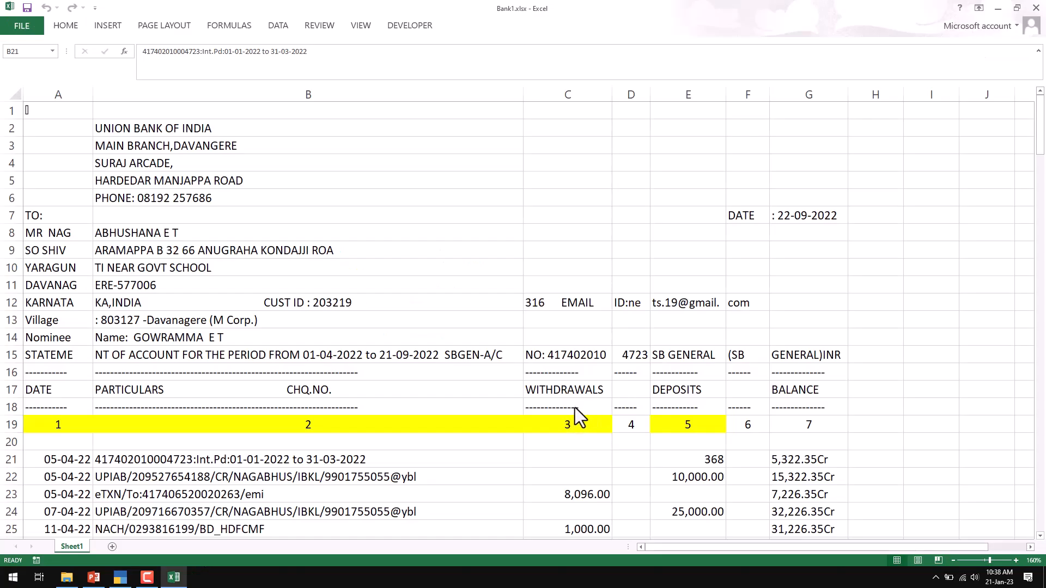
pyautogui.hotkey('alt', 'Tab')
pyautogui.write('3')
pyautogui.press('Return')
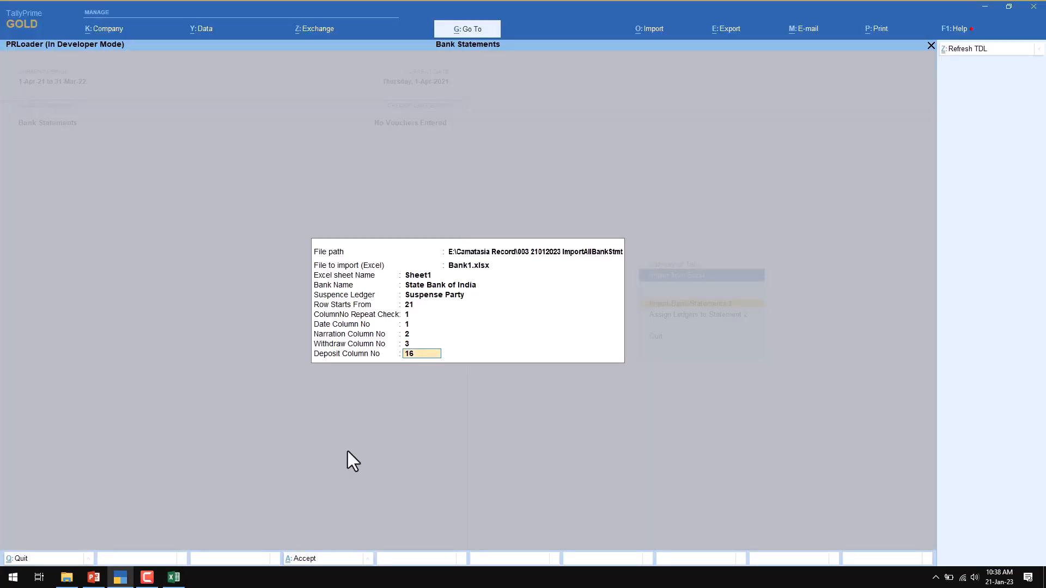
# Look up the deposits column in the Excel statement, set the deposit column to 5 and accept the import settings
pyautogui.click(172, 577)
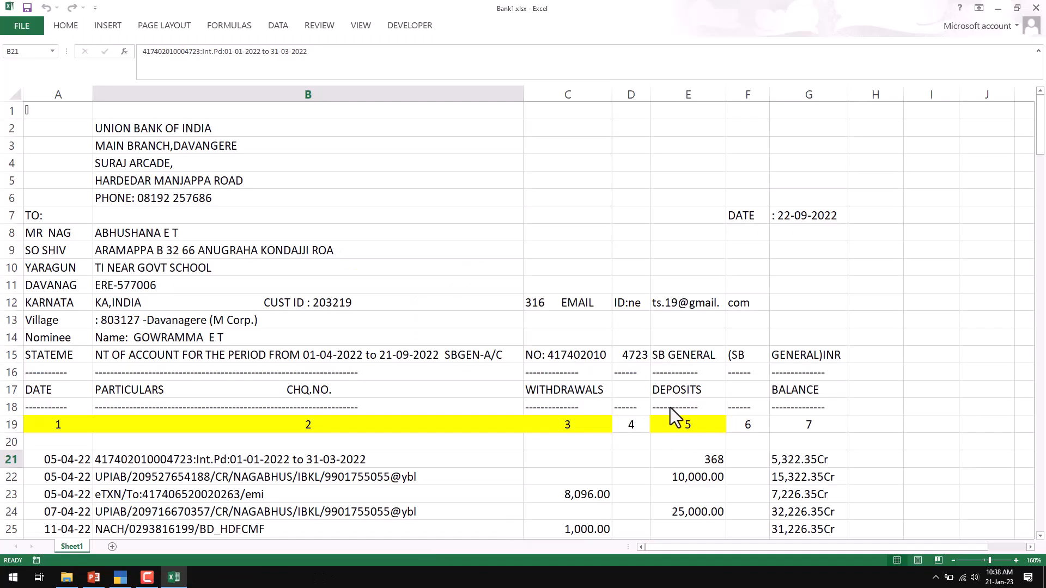
pyautogui.hotkey('alt', 'Tab')
pyautogui.write('5')
pyautogui.press('Return')
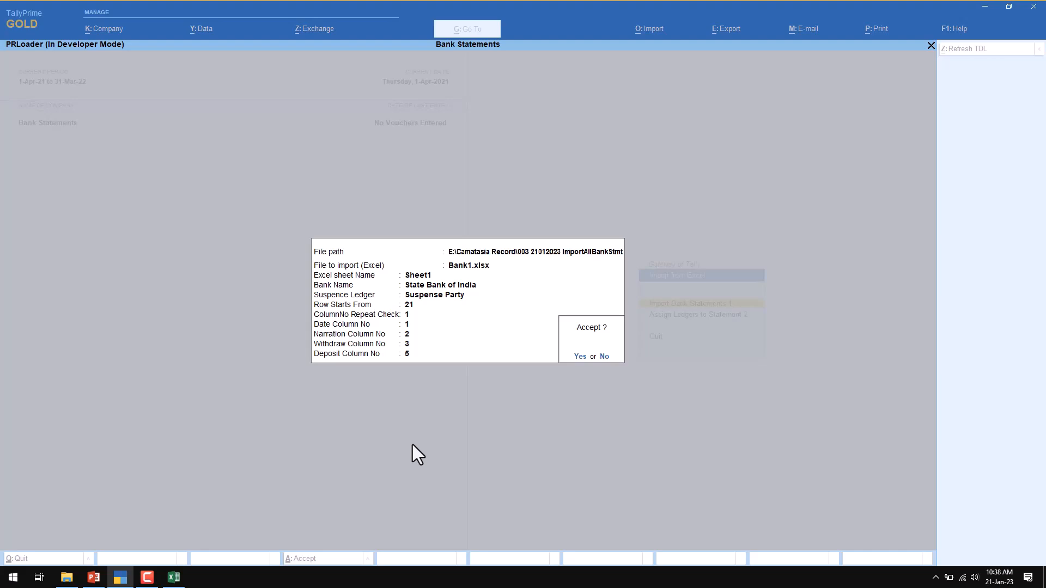
pyautogui.press('Return')
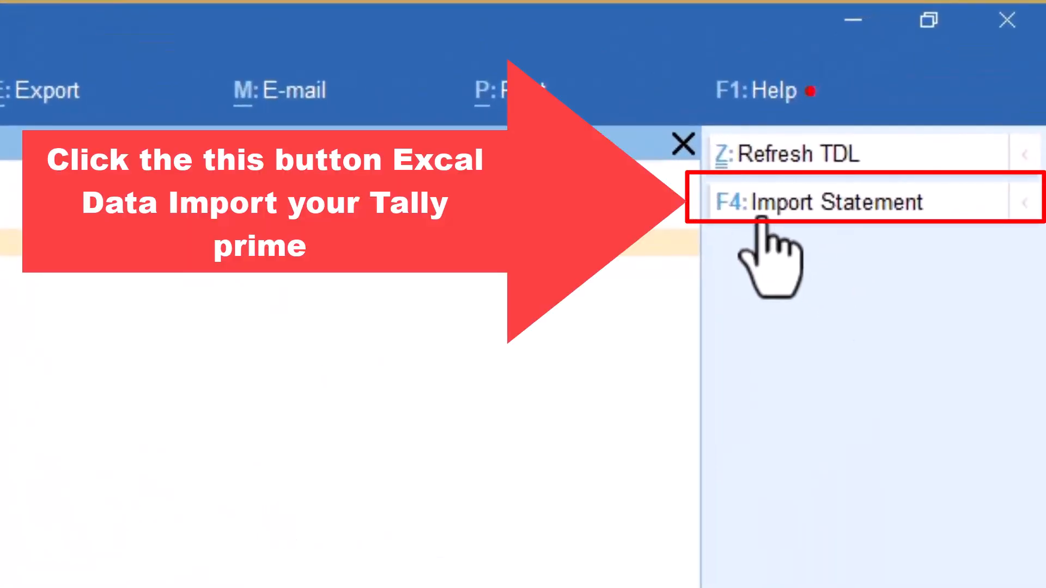
# Import the previewed bank statement entries into Tally and return to the Gateway of Tally
pyautogui.click(790, 204)
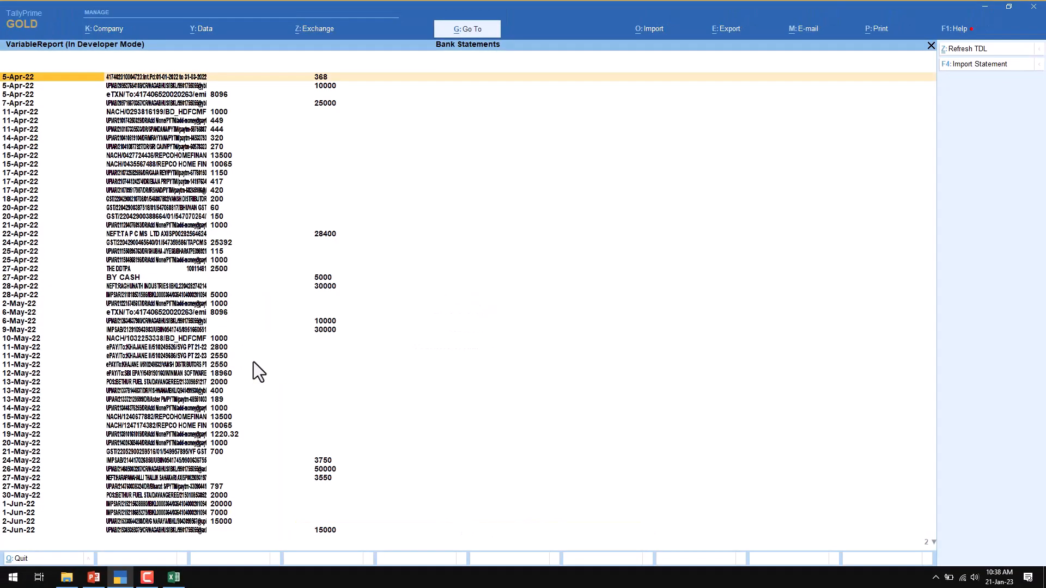
pyautogui.press('Escape')
pyautogui.press('Escape')
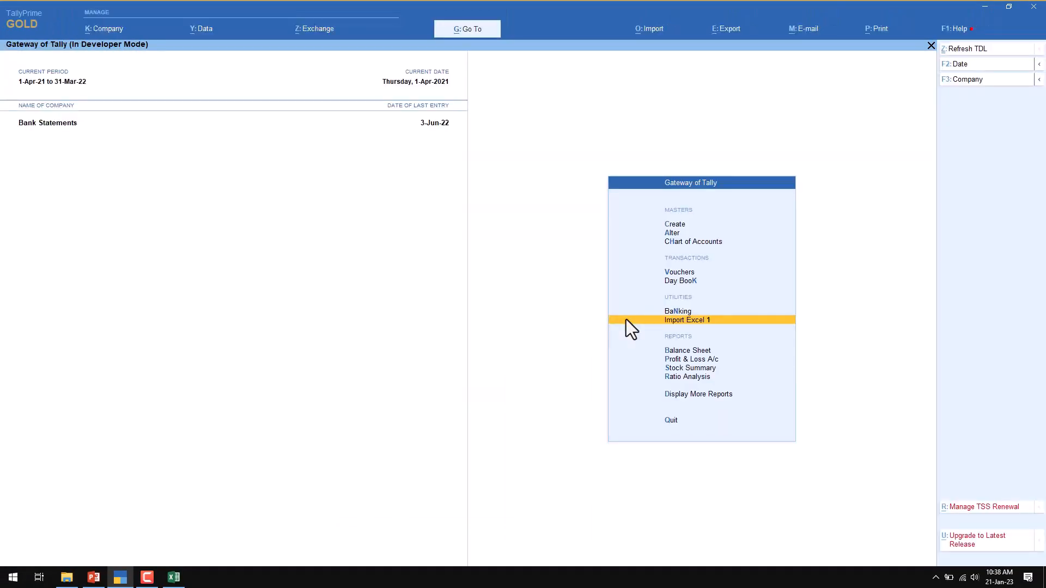
# Open the ledger vouchers report for State Bank of India from the account books
pyautogui.press('d')
pyautogui.press('Down')
pyautogui.press('a')
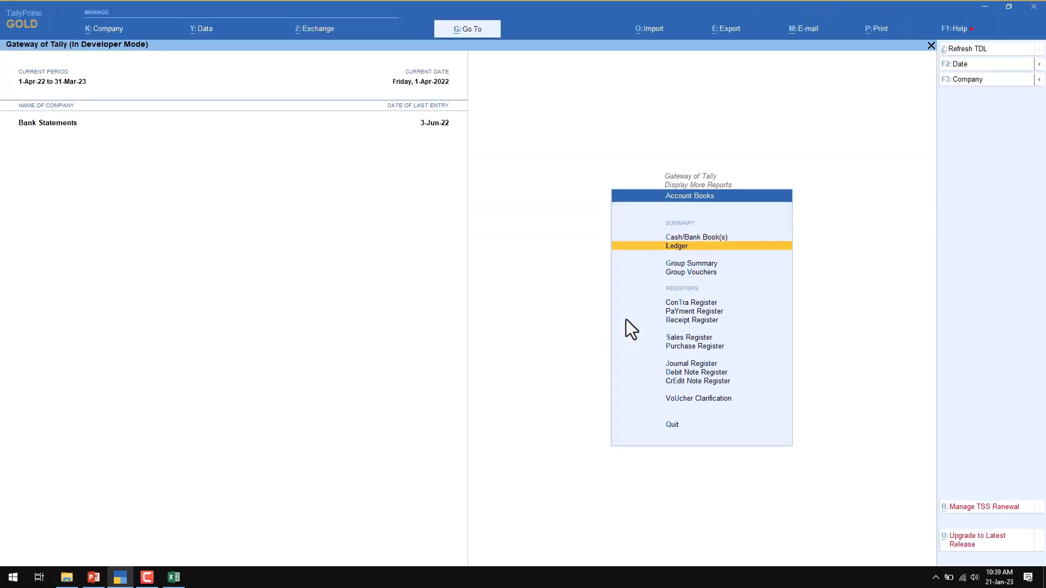
pyautogui.press('Return')
pyautogui.press('Down')
pyautogui.press('Down')
pyautogui.press('Down')
pyautogui.press('Down')
pyautogui.press('Down')
pyautogui.press('Down')
pyautogui.press('Return')
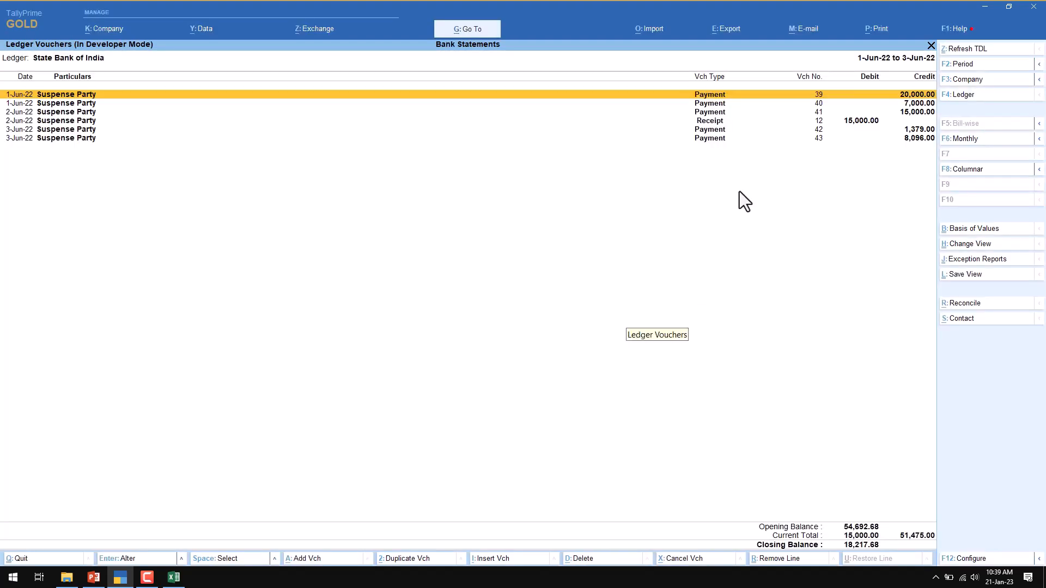
# Set the ledger report's period from 1-4-2022 to 31-3-2023 to view the imported vouchers
pyautogui.press('F2')
pyautogui.write('1.4')
pyautogui.press('Return')
pyautogui.write('31.3')
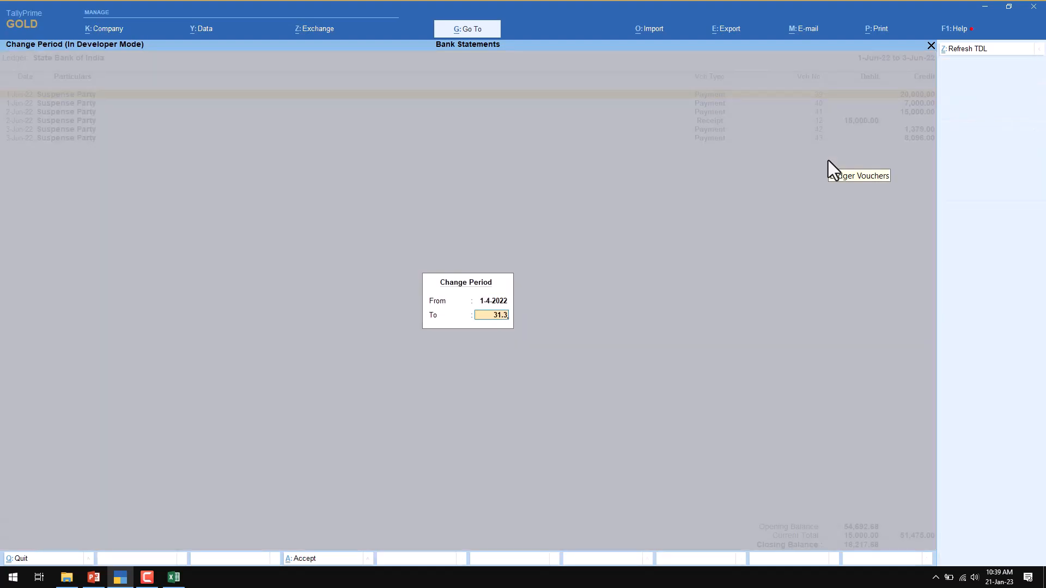
pyautogui.press('Return')
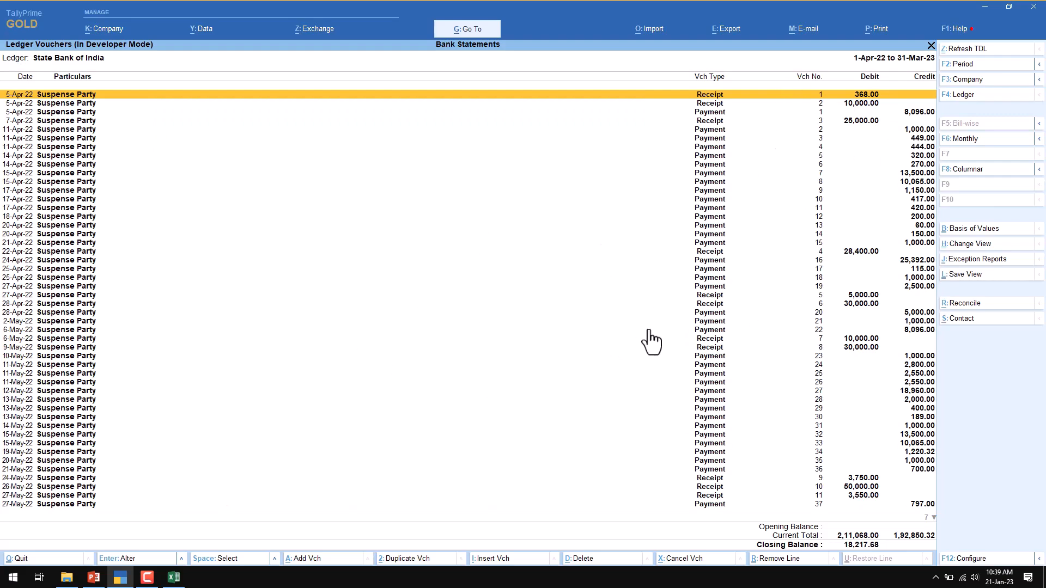
# Leave the State Bank of India ledger report and go back to the Import Excel entry in the Gateway of Tally
pyautogui.press('Escape')
pyautogui.press('Escape')
pyautogui.press('Up')
pyautogui.press('Up')
pyautogui.press('Up')
pyautogui.press('Up')
pyautogui.press('Up')
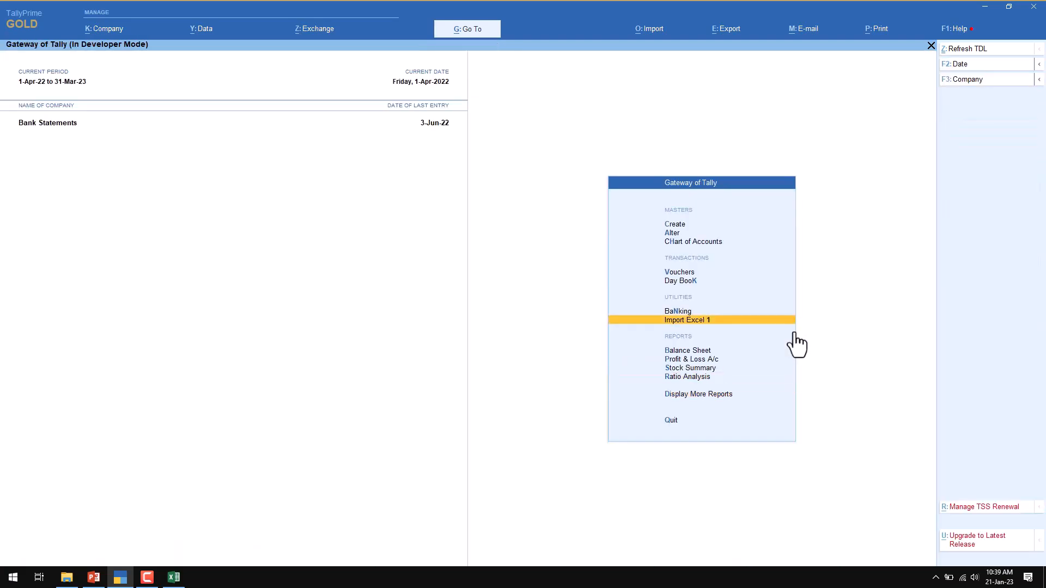
# Open Assign Ledgers to Statement for State Bank of India, from 1-4-2022 to 31-3-2023, with Show Assigned set to No
pyautogui.press('Return')
pyautogui.press('Down')
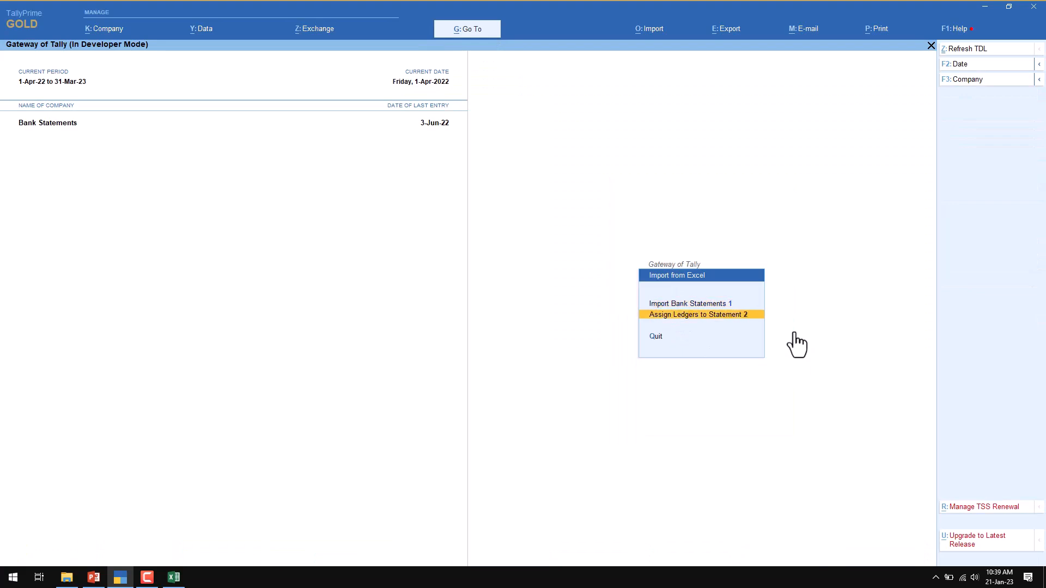
pyautogui.press('Return')
pyautogui.press('Return')
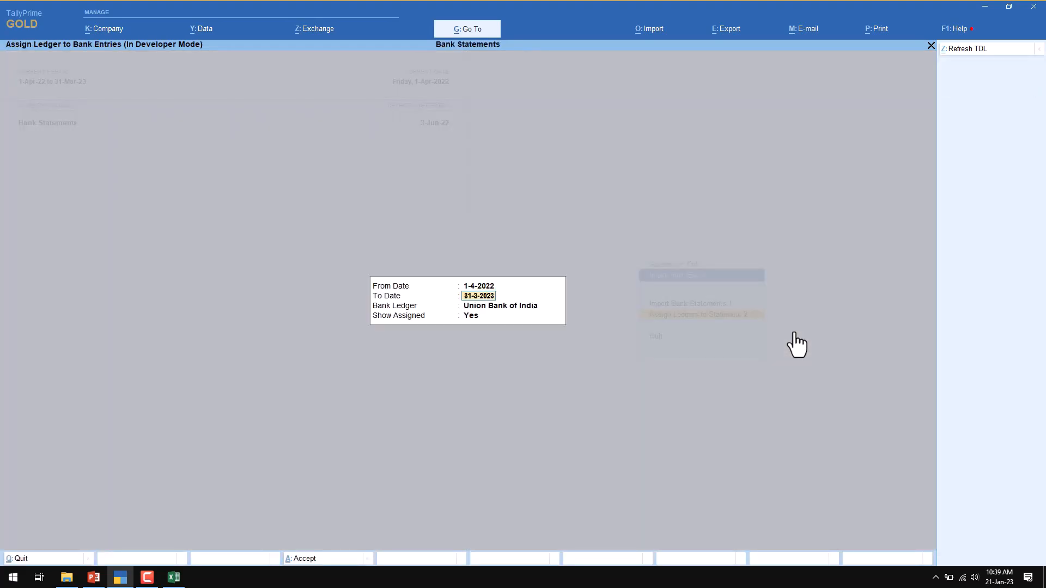
pyautogui.press('Return')
pyautogui.press('Up')
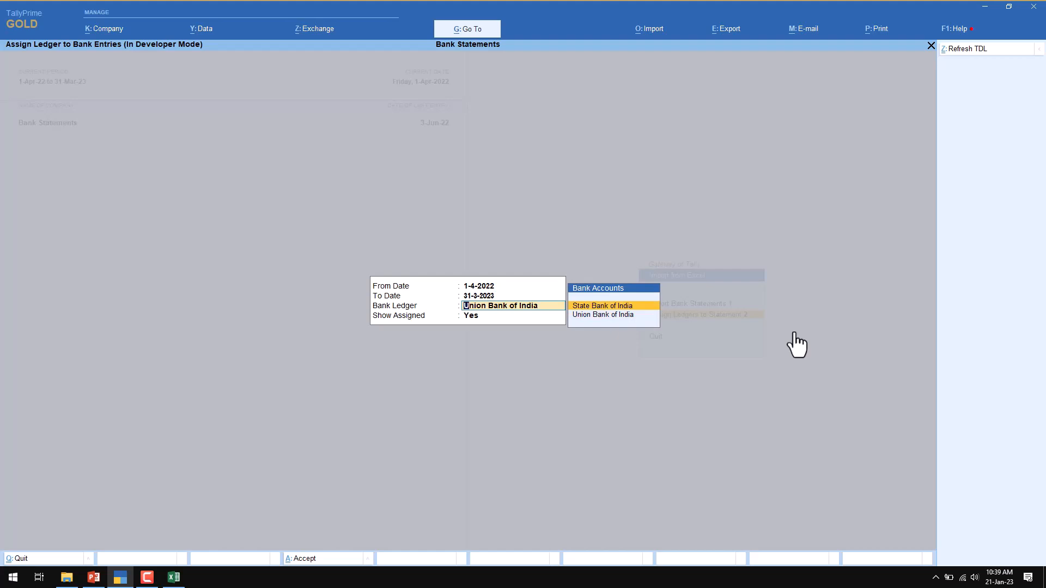
pyautogui.press('Return')
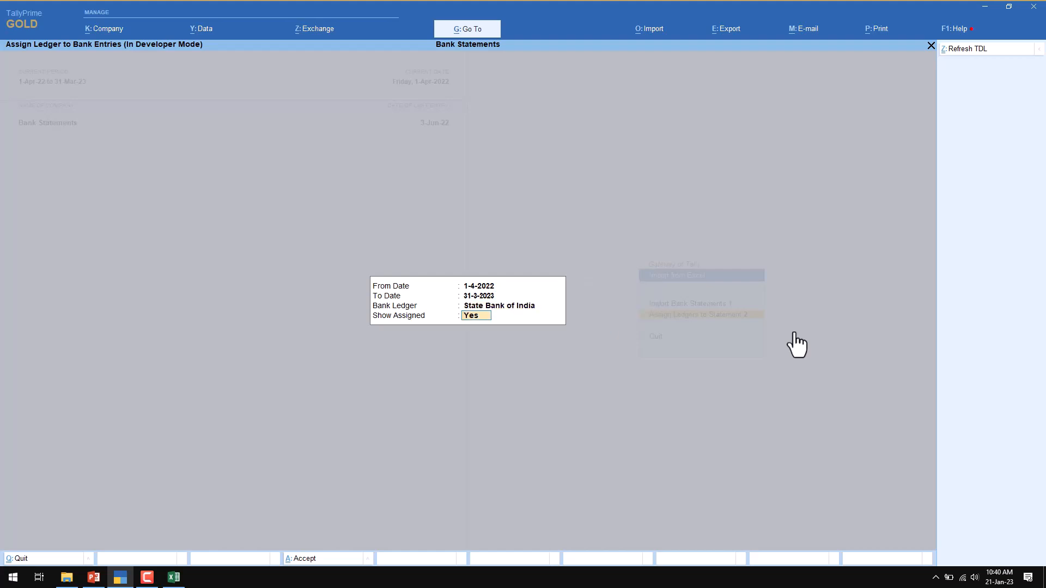
pyautogui.press('Return')
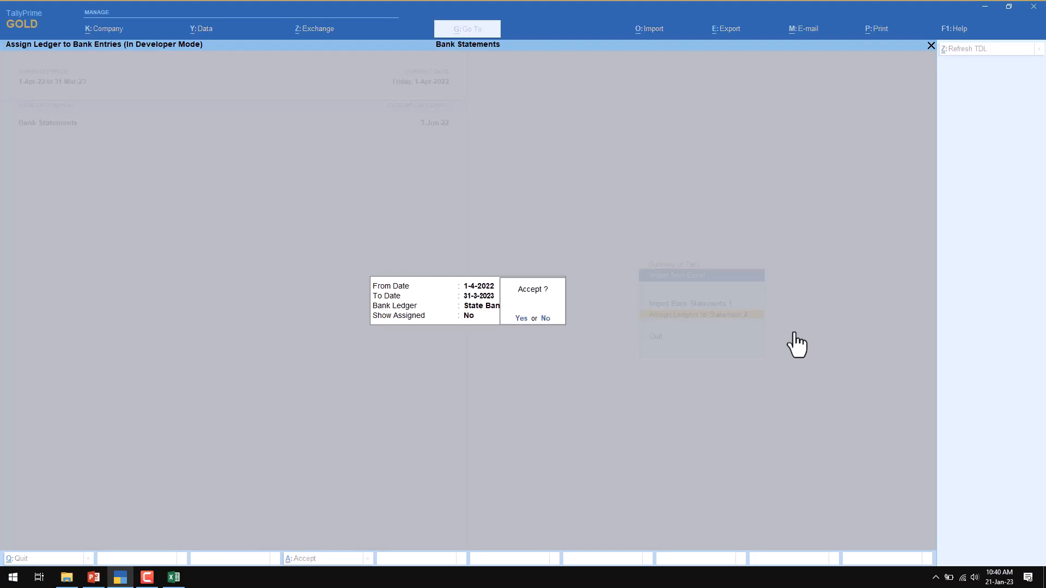
pyautogui.press('Return')
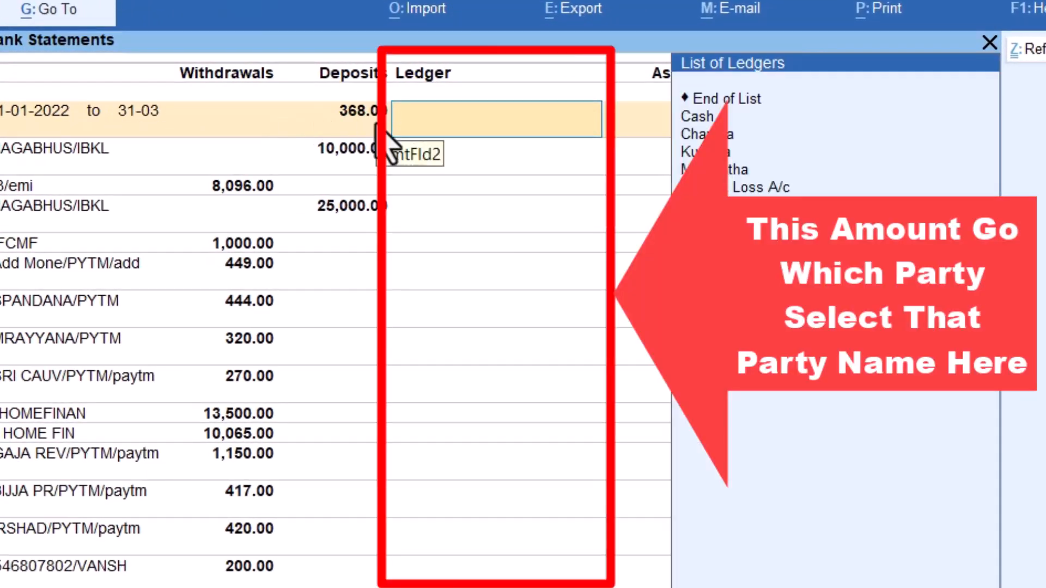
# Assign the first party listed after Cash to the 368.00 deposit and the second to the 10,000.00 deposit
pyautogui.press('Down')
pyautogui.press('Down')
pyautogui.press('Down')
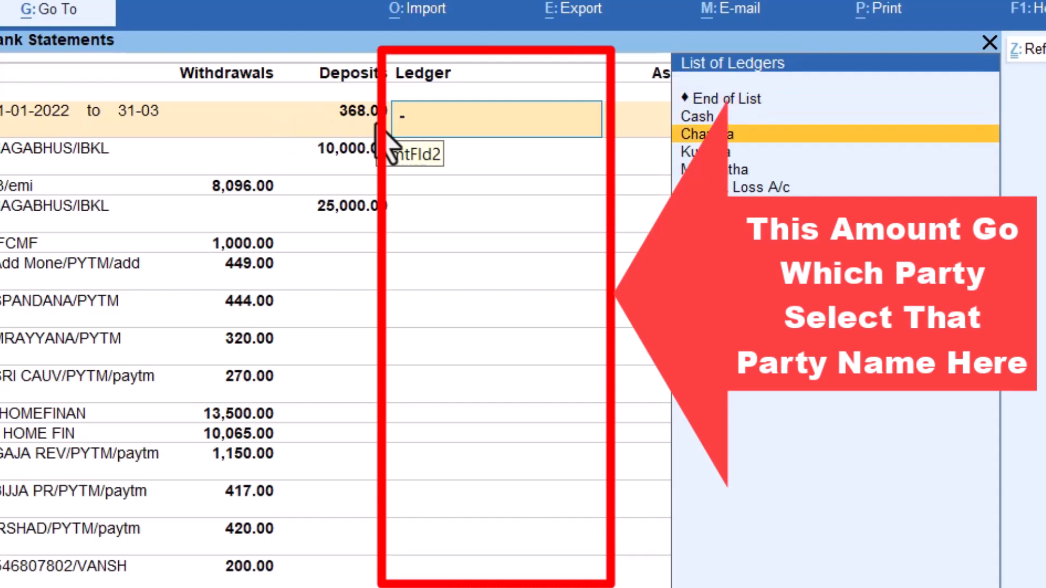
pyautogui.press('Return')
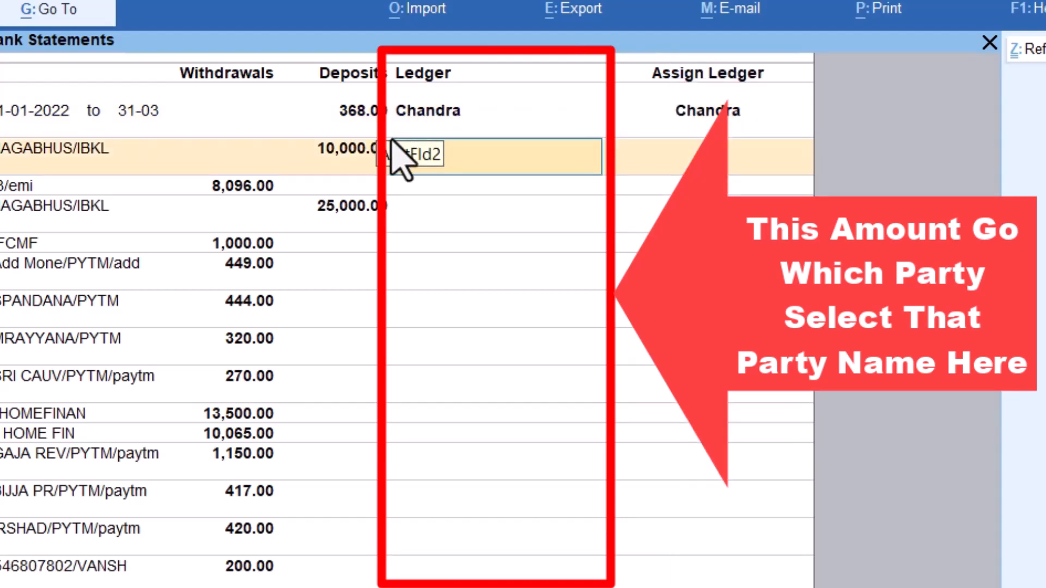
pyautogui.press('Down')
pyautogui.press('Down')
pyautogui.press('Down')
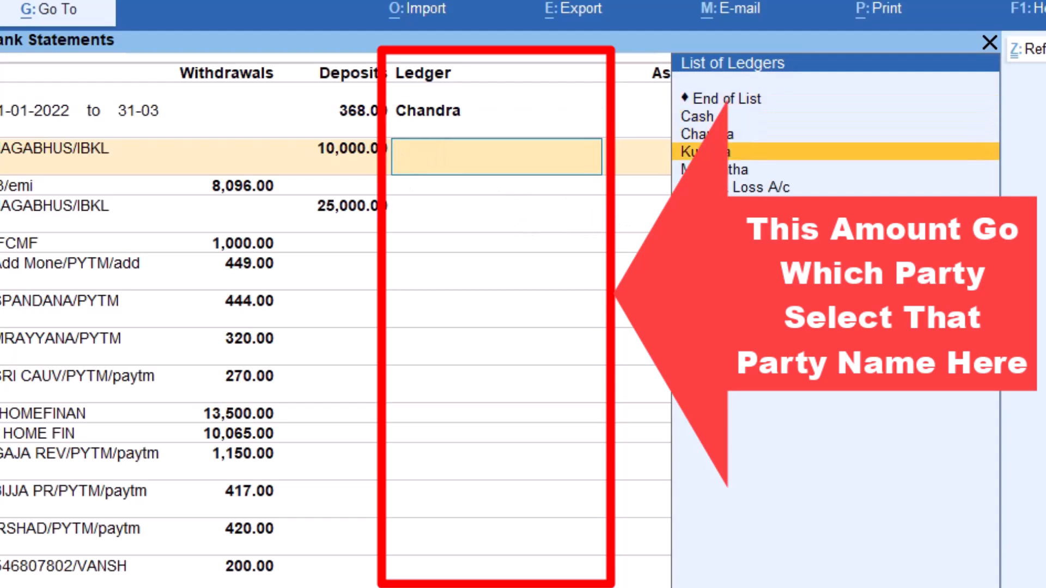
pyautogui.press('Return')
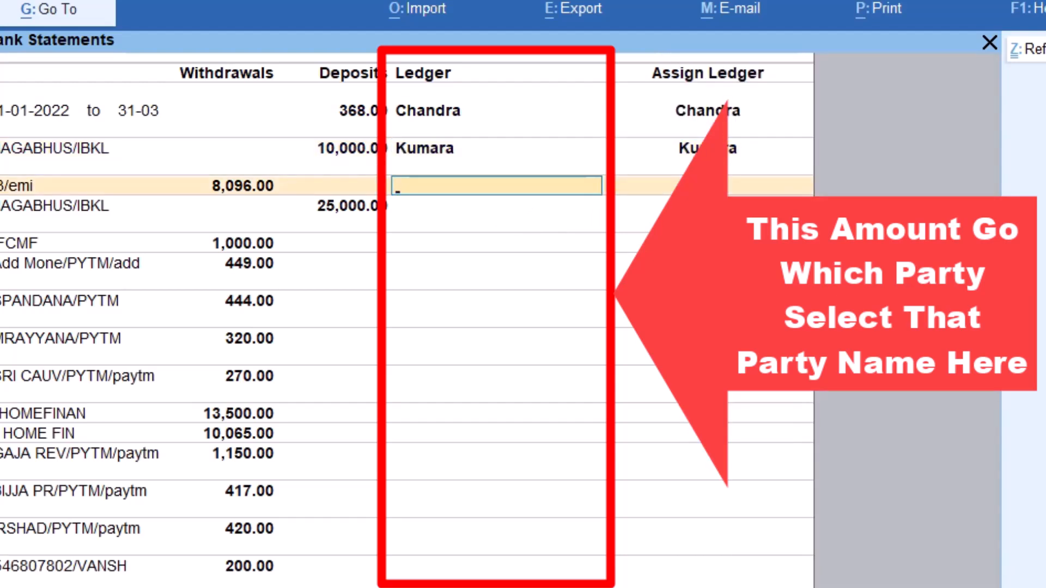
# Assign the party ledger listed after Profit & Loss A/c to the first 8,096.00 withdrawal
pyautogui.press('Down')
pyautogui.press('Down')
pyautogui.press('Down')
pyautogui.press('Down')
pyautogui.press('Down')
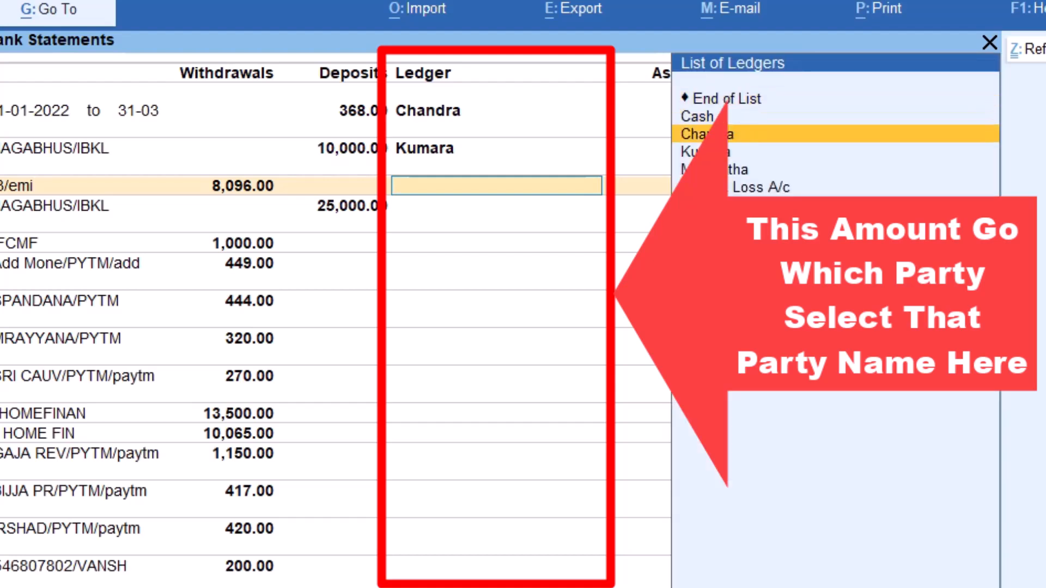
pyautogui.press('Down')
pyautogui.press('Return')
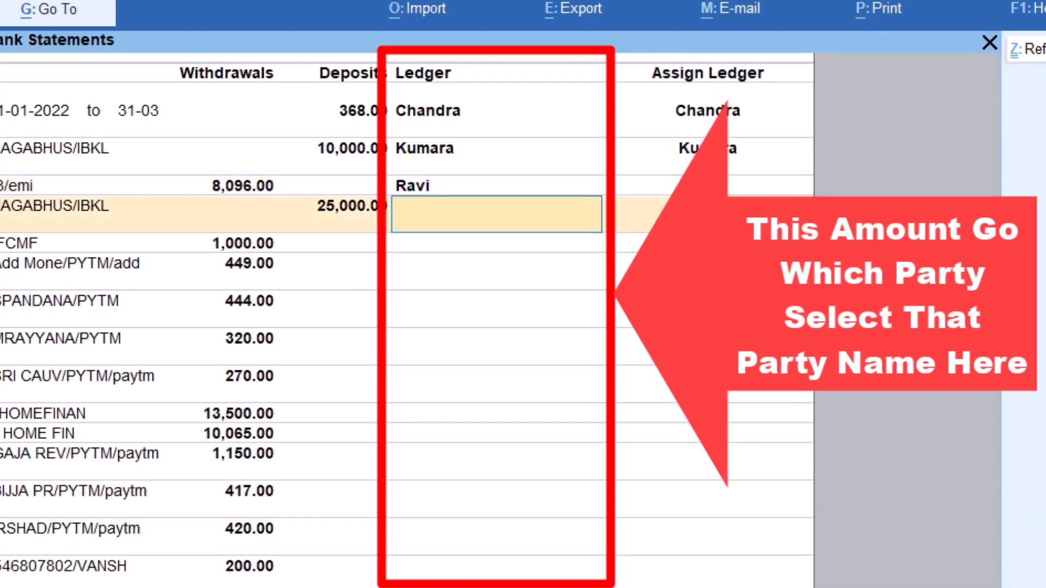
# Assign the party ledger listed just before Profit & Loss A/c to the 25,000.00 deposit
pyautogui.press('Down')
pyautogui.press('Down')
pyautogui.press('Down')
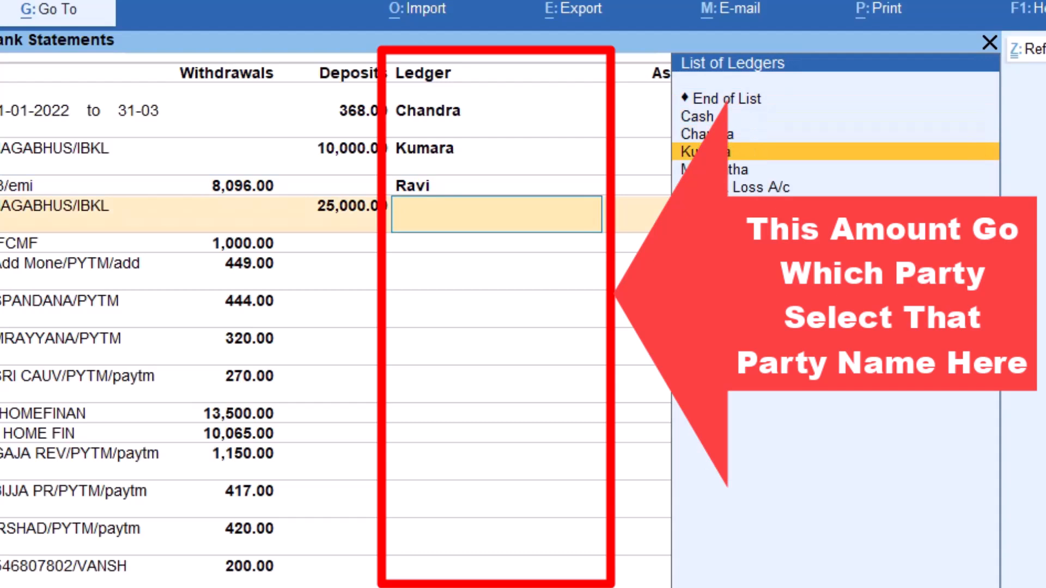
pyautogui.press('Return')
pyautogui.press('Return')
# Assign the same party as the 8,096.00 withdrawal to the 1,000.00 withdrawal of 11-Apr-22 and leave the assignment screen
pyautogui.press('Down')
pyautogui.press('Down')
pyautogui.press('Down')
pyautogui.press('Down')
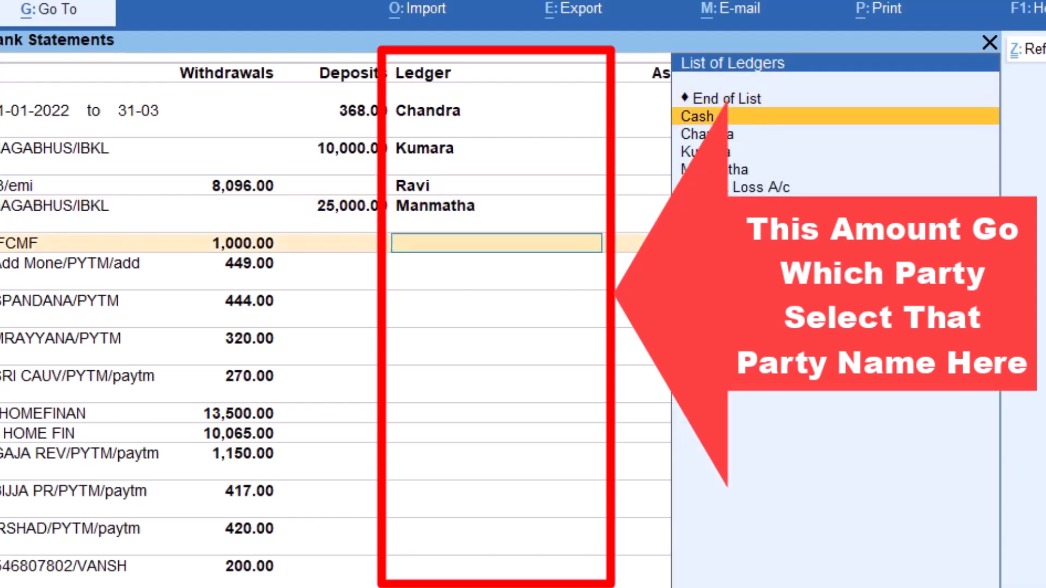
pyautogui.press('Down')
pyautogui.press('Down')
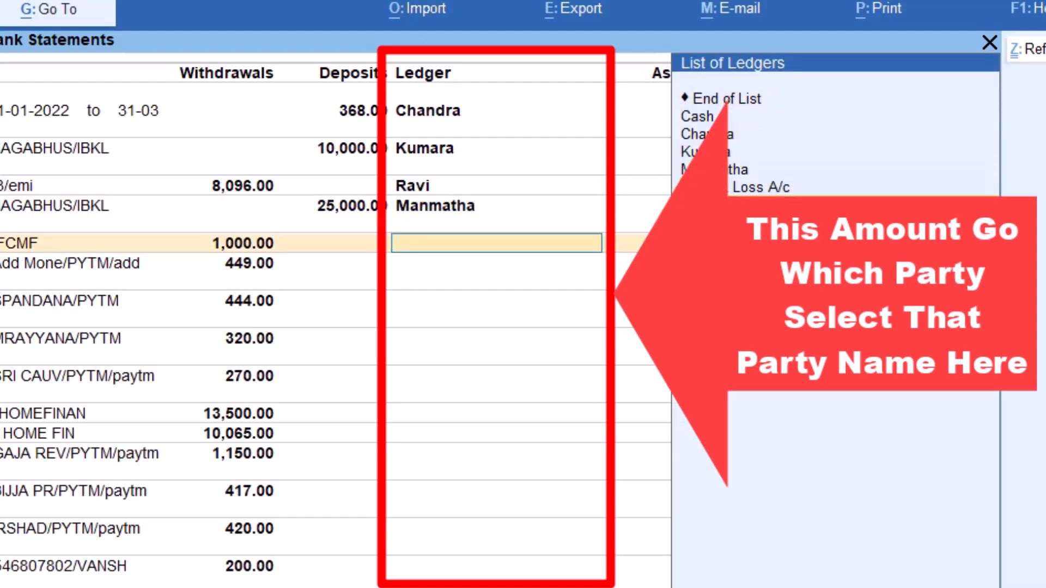
pyautogui.press('Return')
pyautogui.press('Return')
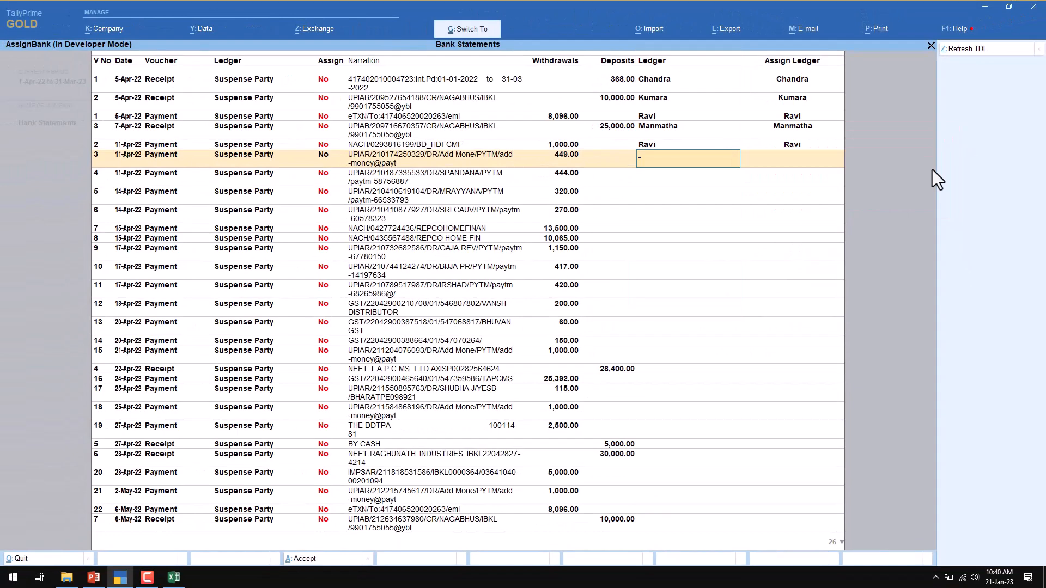
pyautogui.press('Escape')
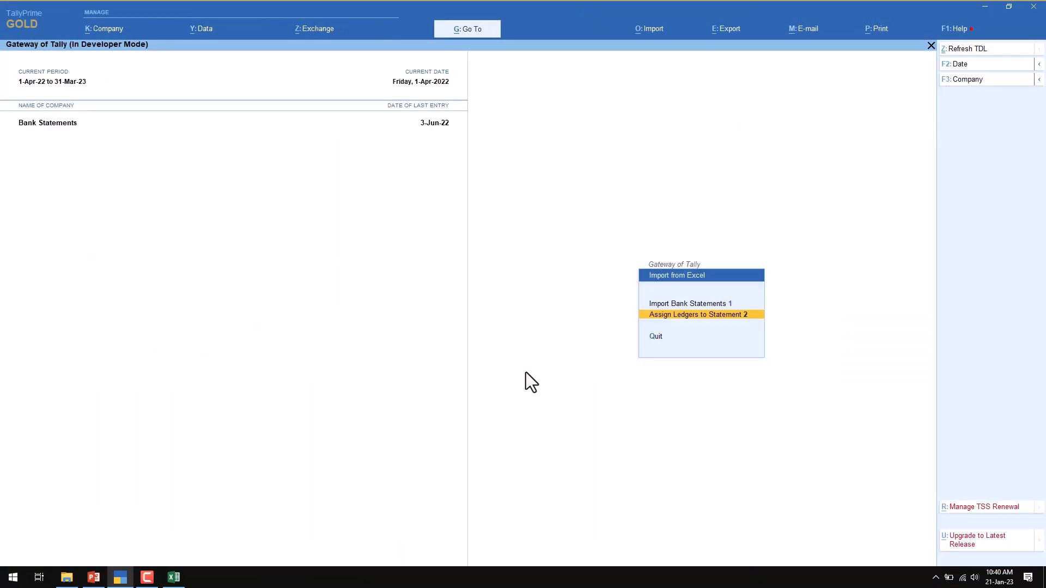
# Open the State Bank of India ledger vouchers report from the account books with its period starting 1-Apr-22
pyautogui.press('Escape')
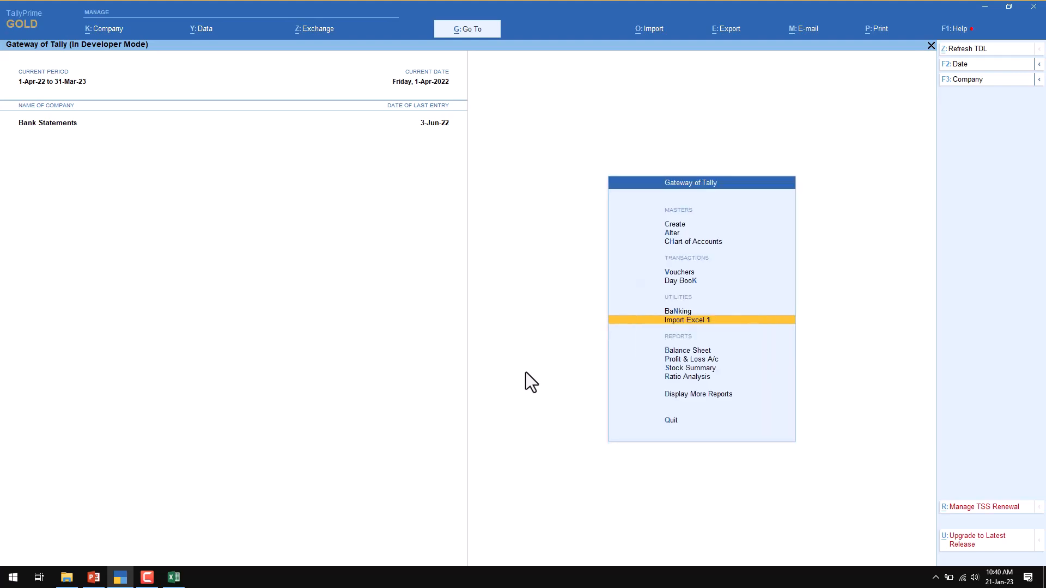
pyautogui.press('d')
pyautogui.press('Down')
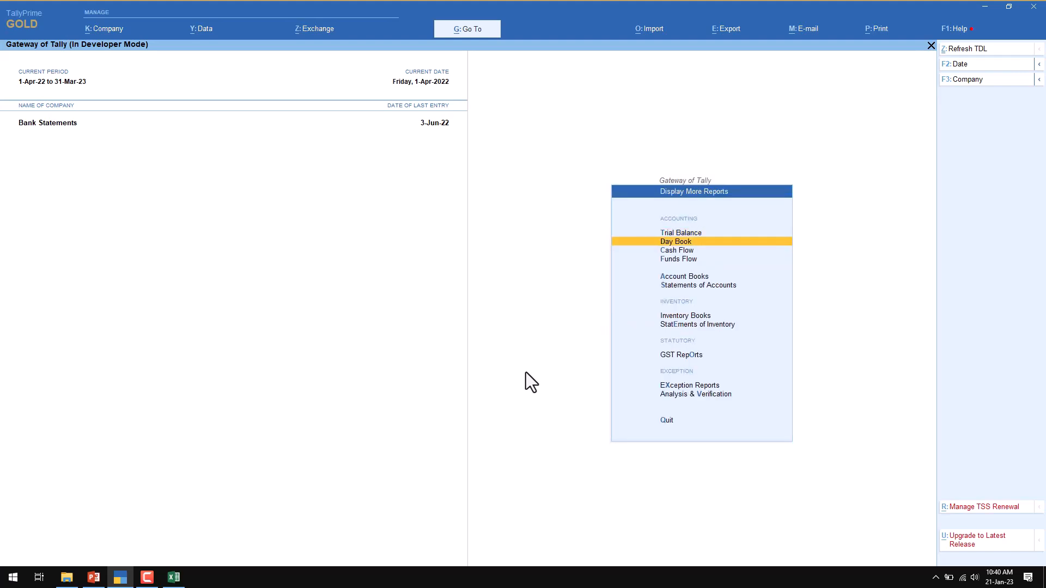
pyautogui.write('alStat')
pyautogui.press('Return')
pyautogui.hotkey('alt', 'F2')
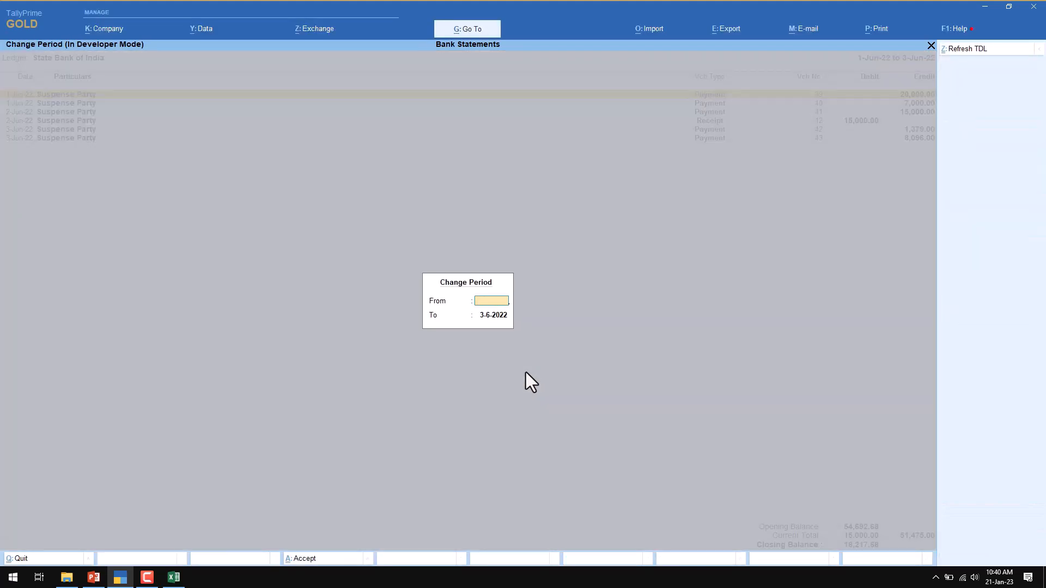
pyautogui.press('Return')
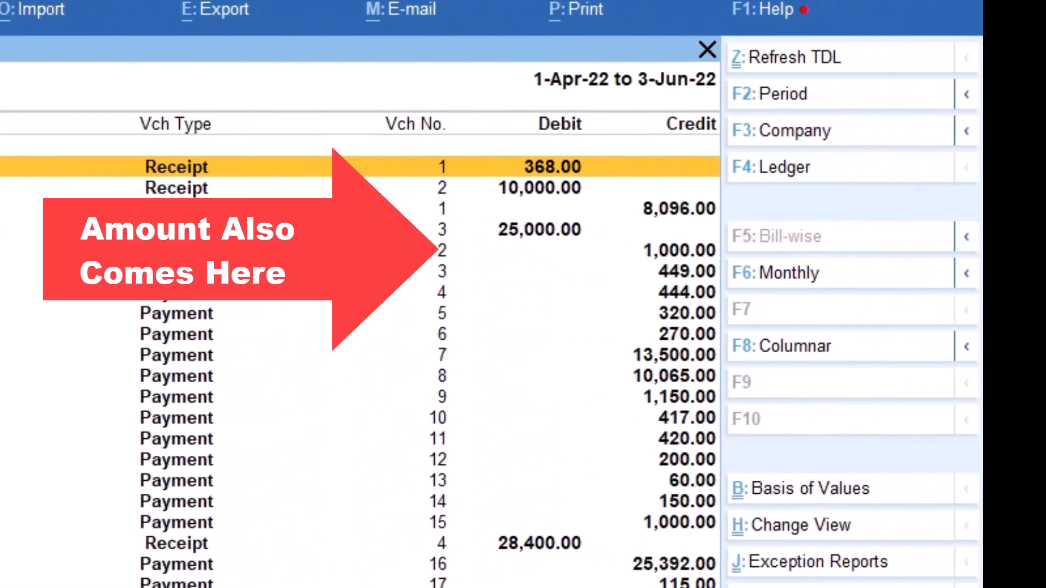
# Check the parties and amounts of the first five vouchers in the ledger report and return to the Gateway of Tally
pyautogui.press('Down')
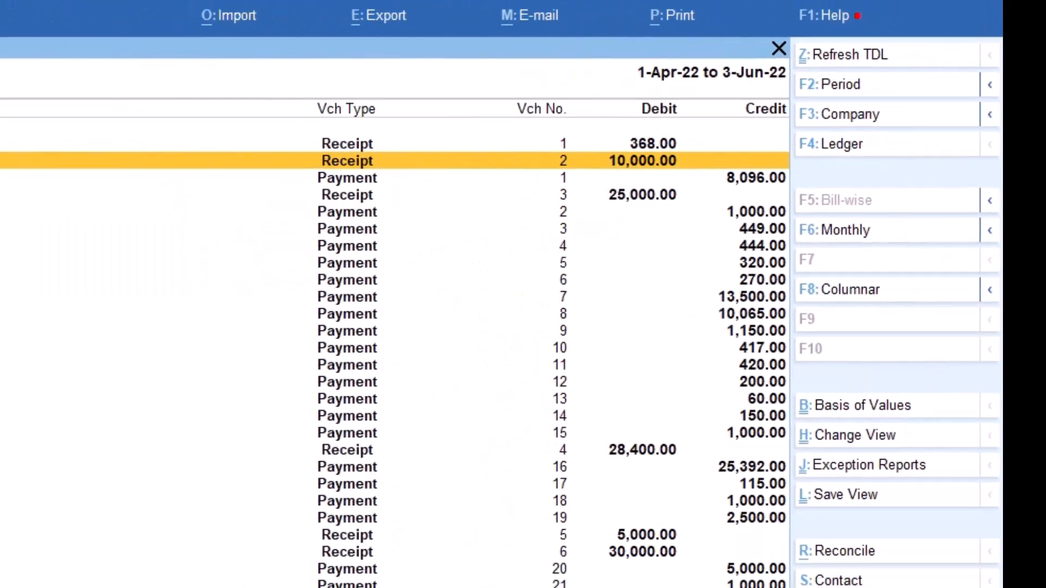
pyautogui.press('Down')
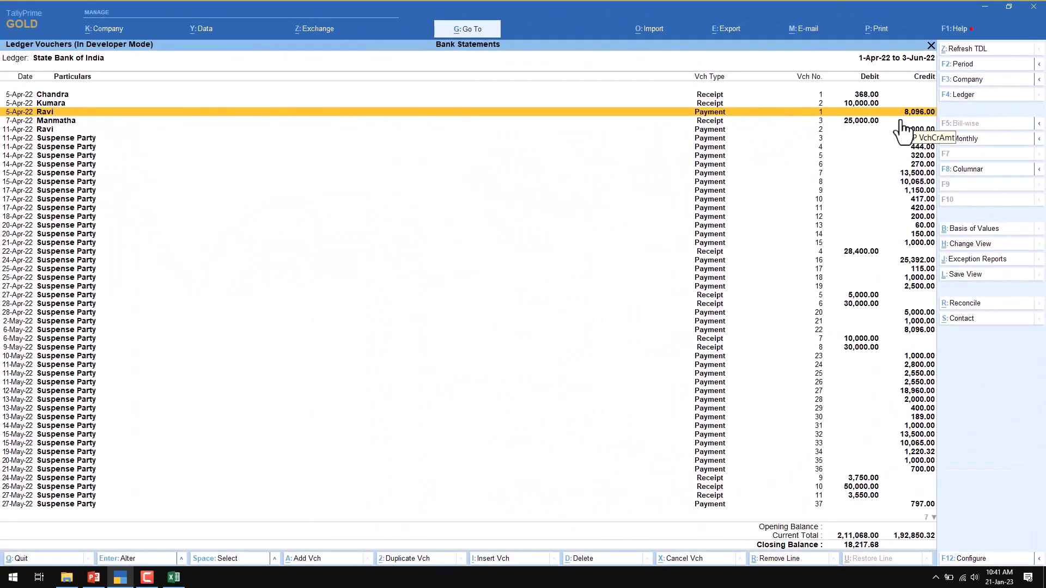
pyautogui.press('Down')
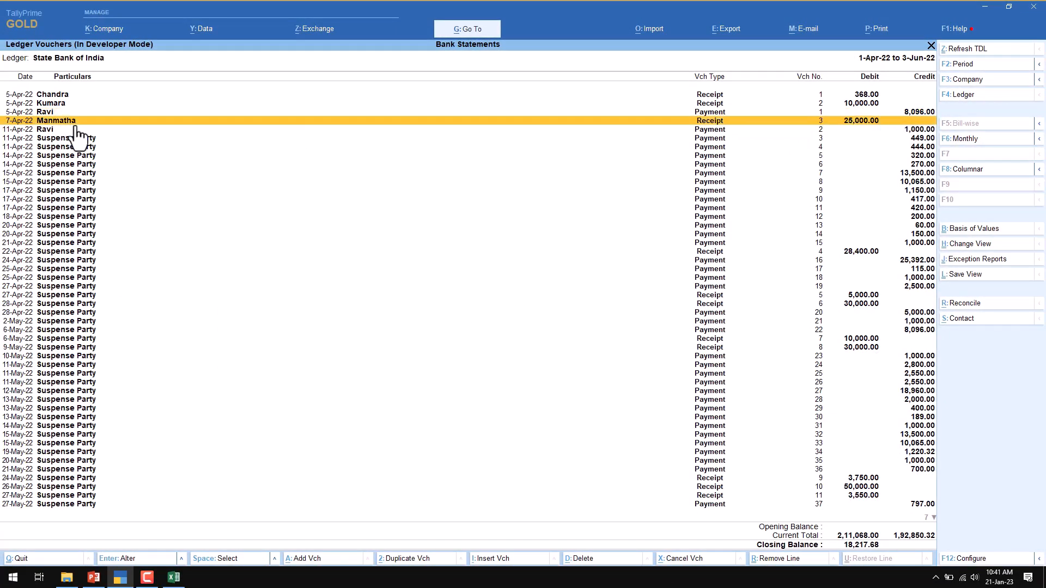
pyautogui.click(46, 129)
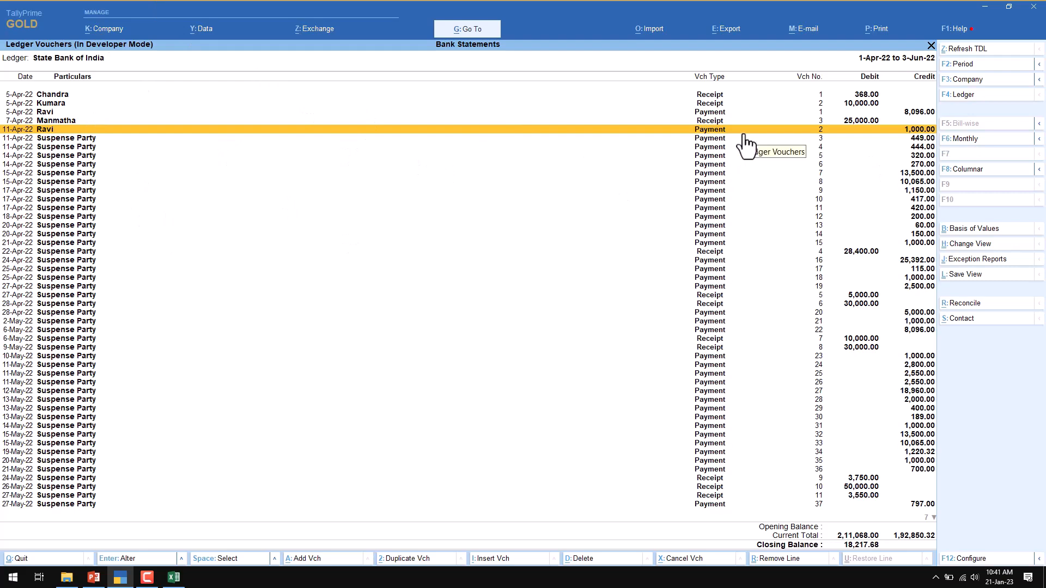
pyautogui.press('Escape')
pyautogui.press('Escape')
pyautogui.press('Escape')
pyautogui.press('Escape')
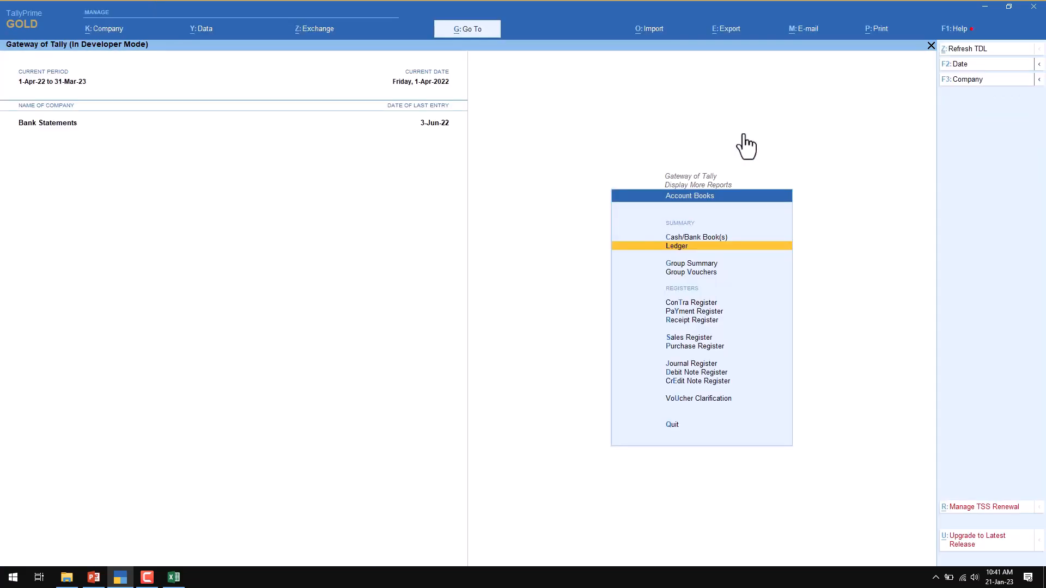
# Close the Bank1.xlsx workbook in Excel and open Bank2.xlsx
pyautogui.click(174, 577)
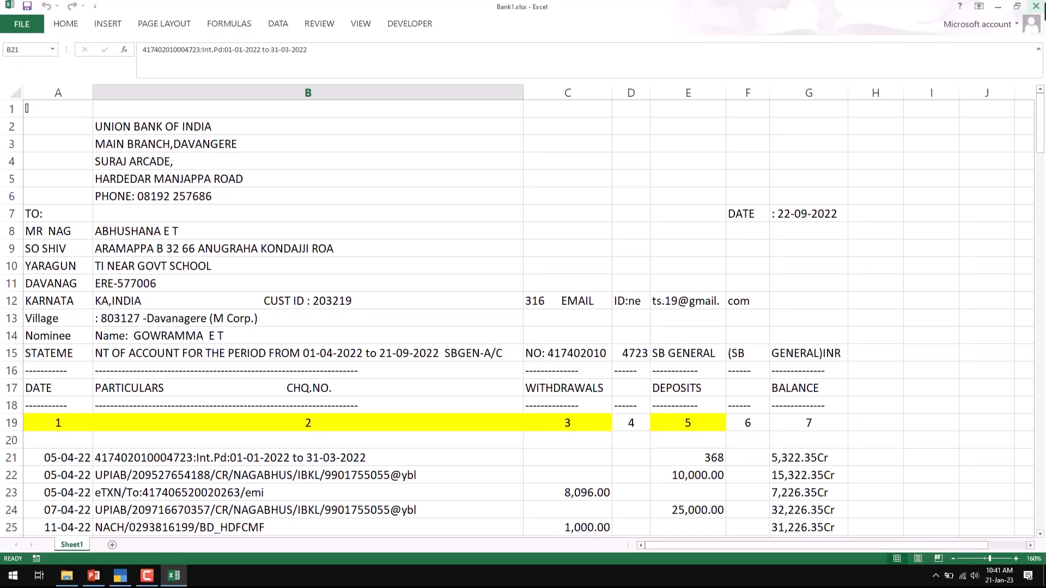
pyautogui.click(1036, 7)
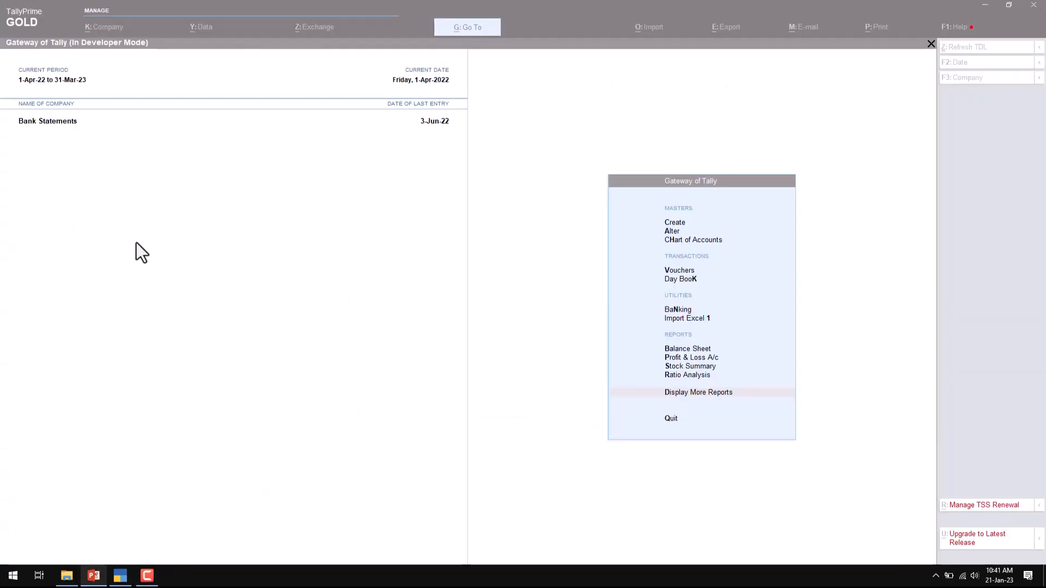
pyautogui.hotkey('alt', 'Tab')
pyautogui.doubleClick(149, 159)
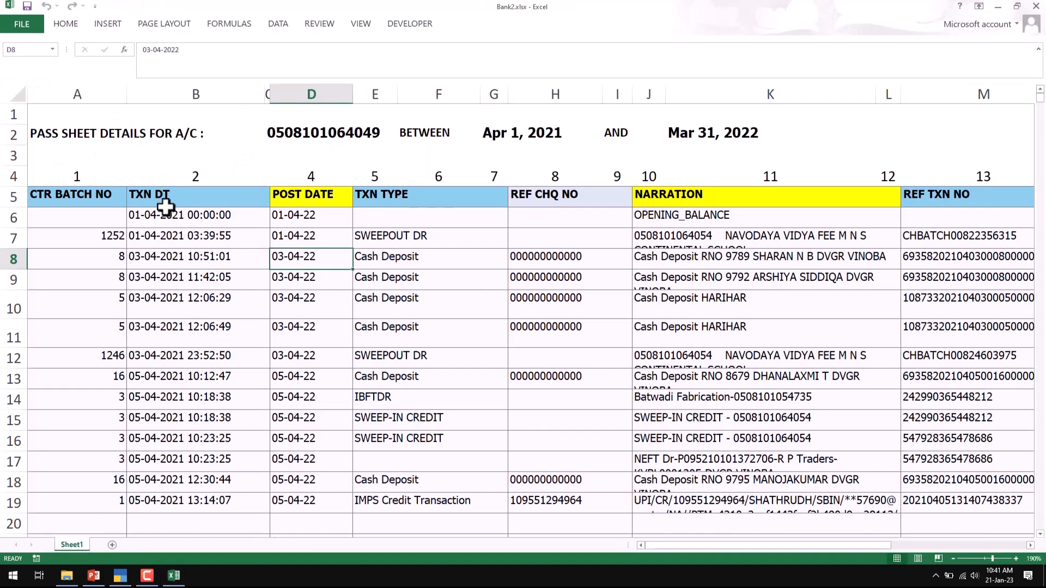
# Go across row 6 of the Bank2.xlsx statement to examine its column layout and the numbering of the Post Date column
pyautogui.click(71, 218)
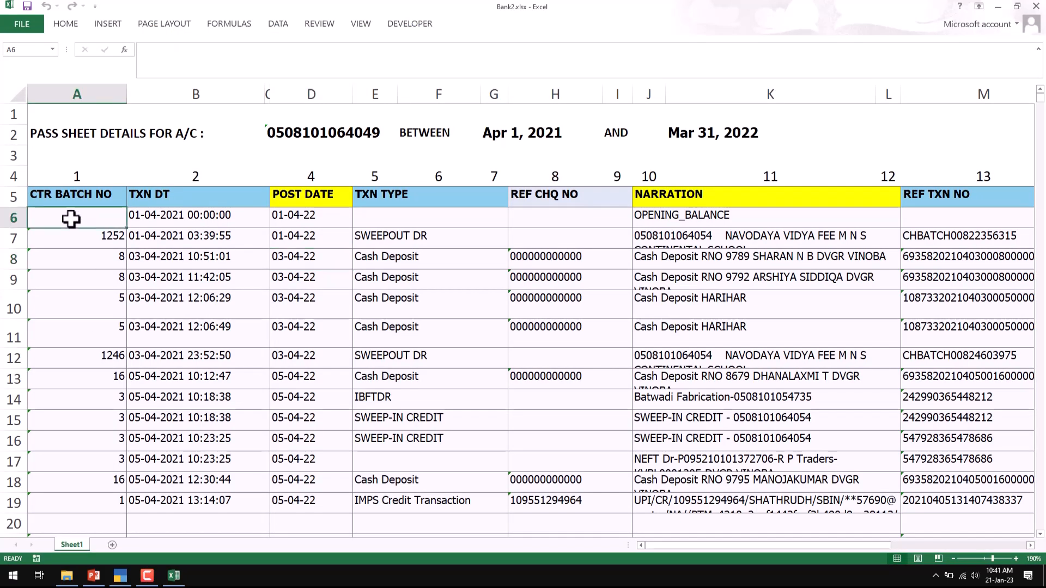
pyautogui.press('Right')
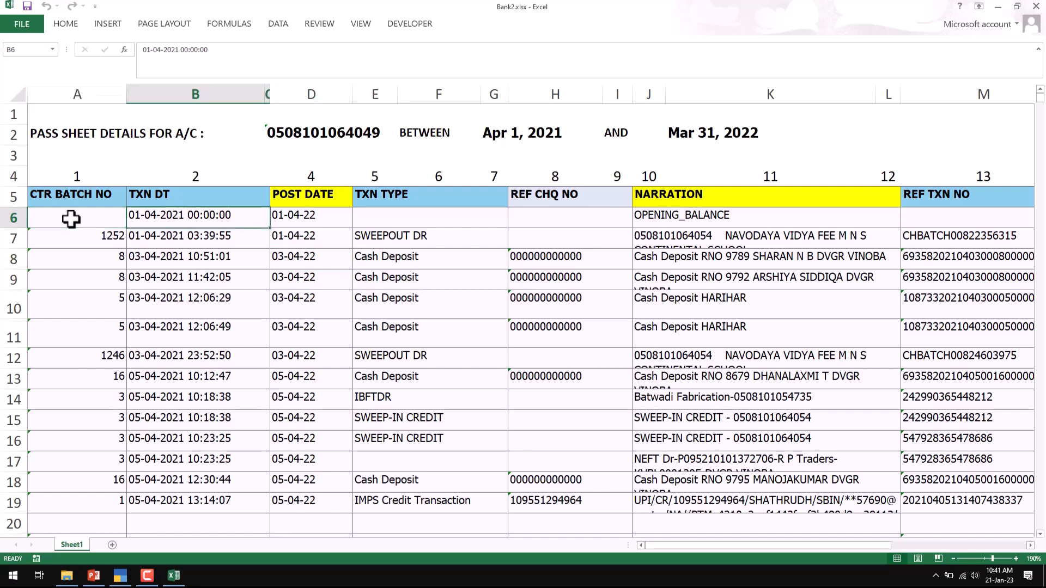
pyautogui.press('Right')
pyautogui.press('Right')
pyautogui.press('Right')
pyautogui.press('Right')
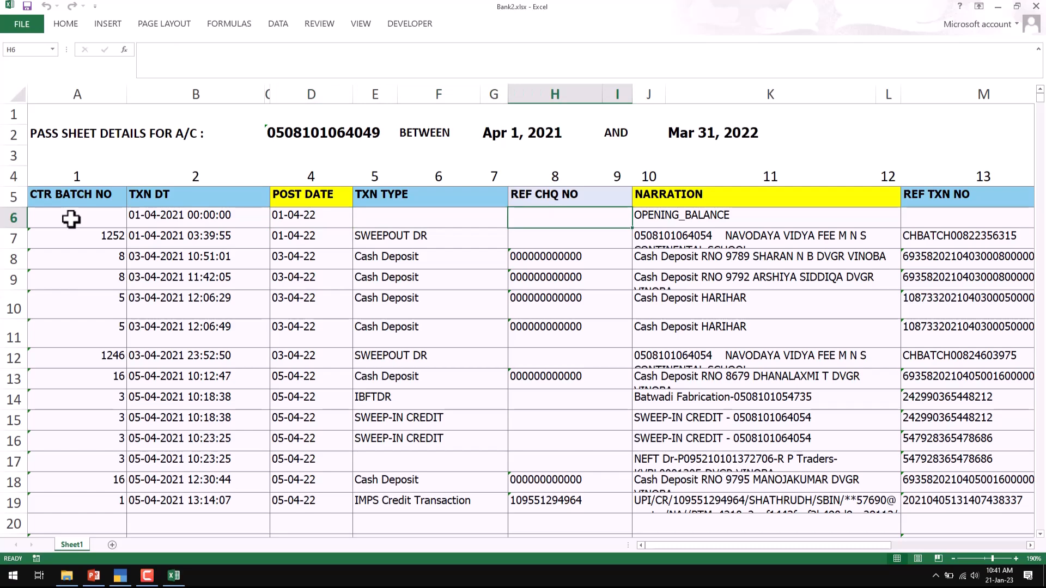
pyautogui.press('Right')
pyautogui.press('Right')
pyautogui.press('Right')
pyautogui.press('Right')
pyautogui.press('Home')
pyautogui.press('Right')
pyautogui.press('Right')
pyautogui.press('Right')
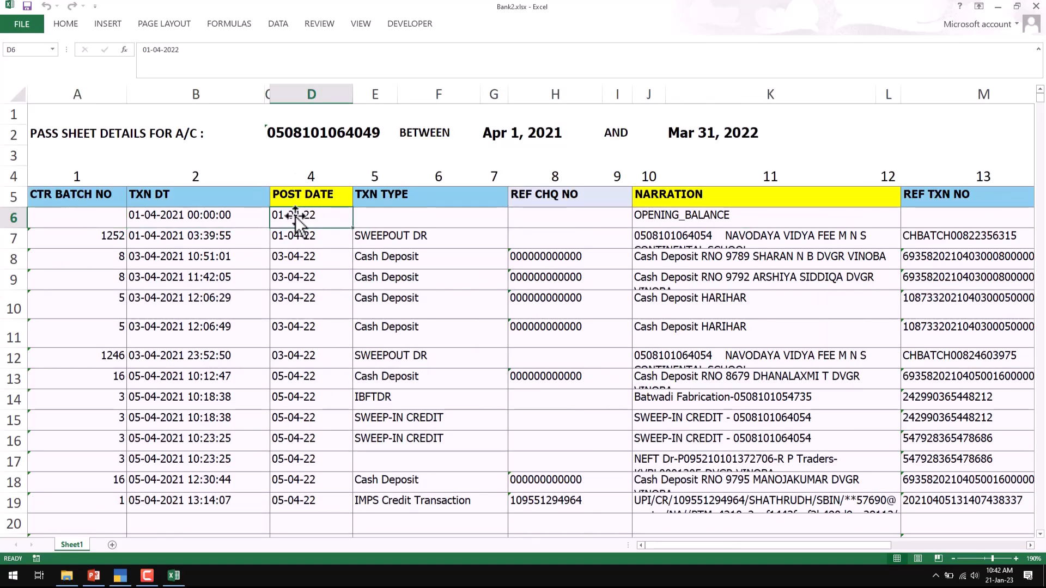
# Examine the numbering of the Narration, Debit and Credit columns in the Bank2.xlsx statement
pyautogui.press('Right')
pyautogui.press('Right')
pyautogui.press('Right')
pyautogui.press('Right')
pyautogui.click(743, 234)
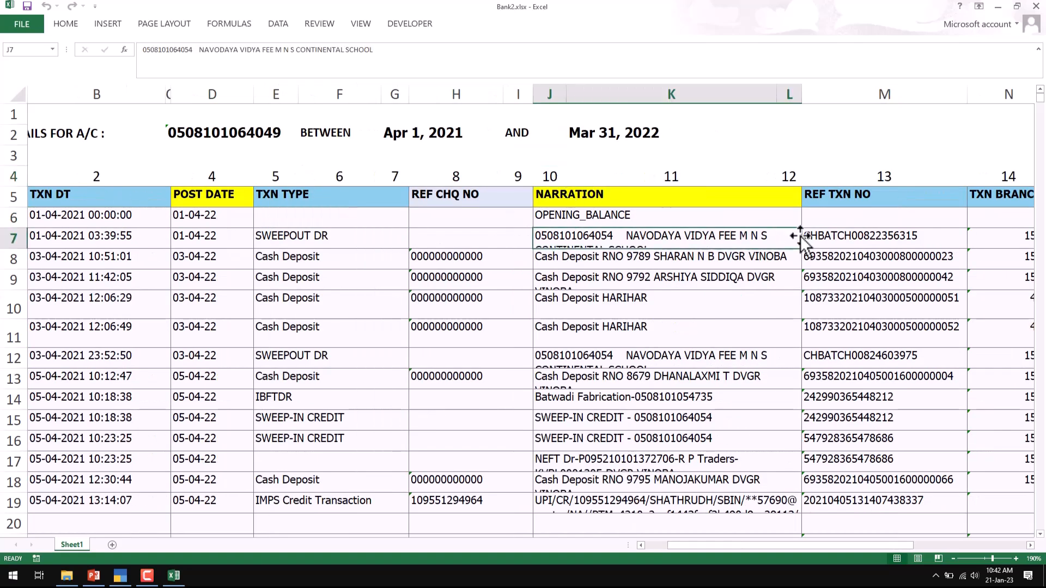
pyautogui.press('Right')
pyautogui.press('Right')
pyautogui.press('Right')
pyautogui.press('Right')
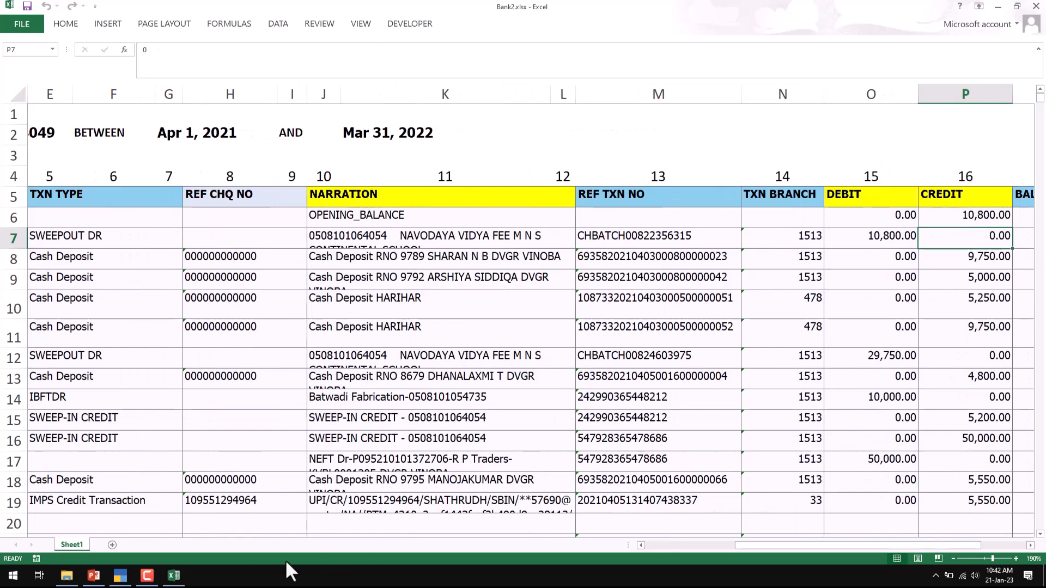
# Switch to TallyPrime, start a bank statement import and choose Bank2.xlsx as the file to import
pyautogui.click(120, 579)
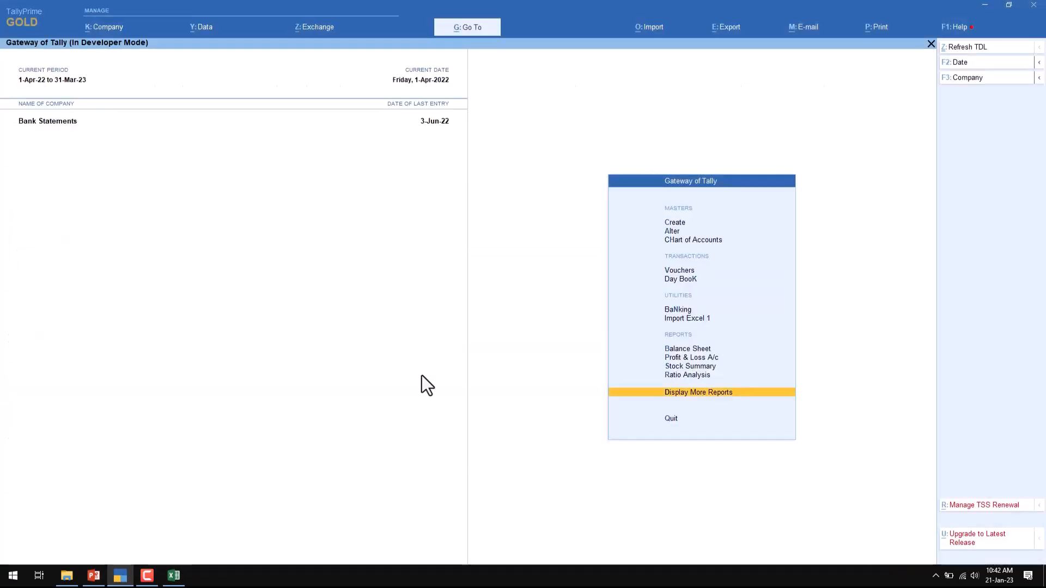
pyautogui.press('i')
pyautogui.press('Down')
pyautogui.press('Up')
pyautogui.press('Return')
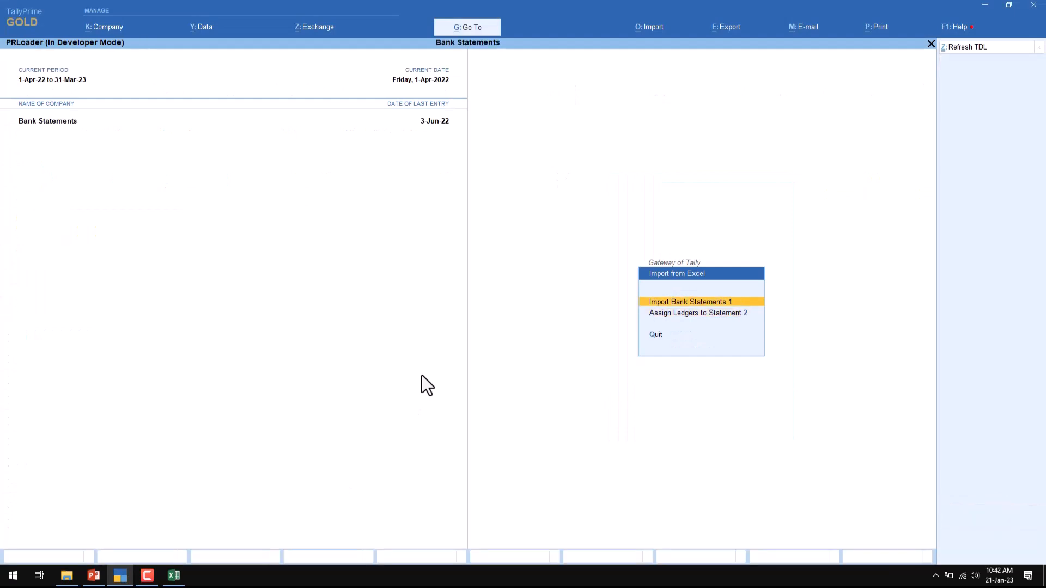
pyautogui.press('Down')
pyautogui.press('Down')
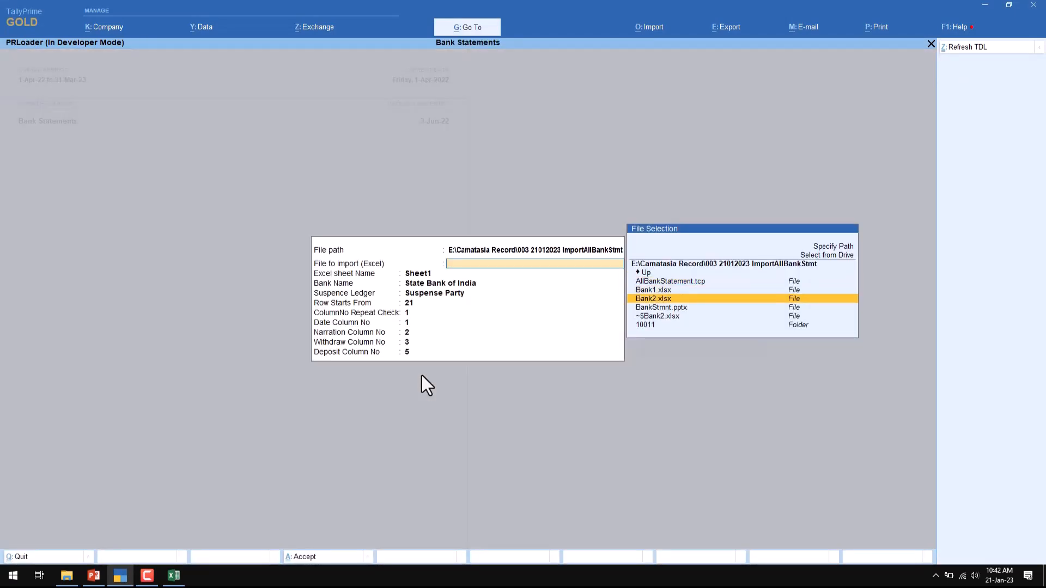
pyautogui.press('Return')
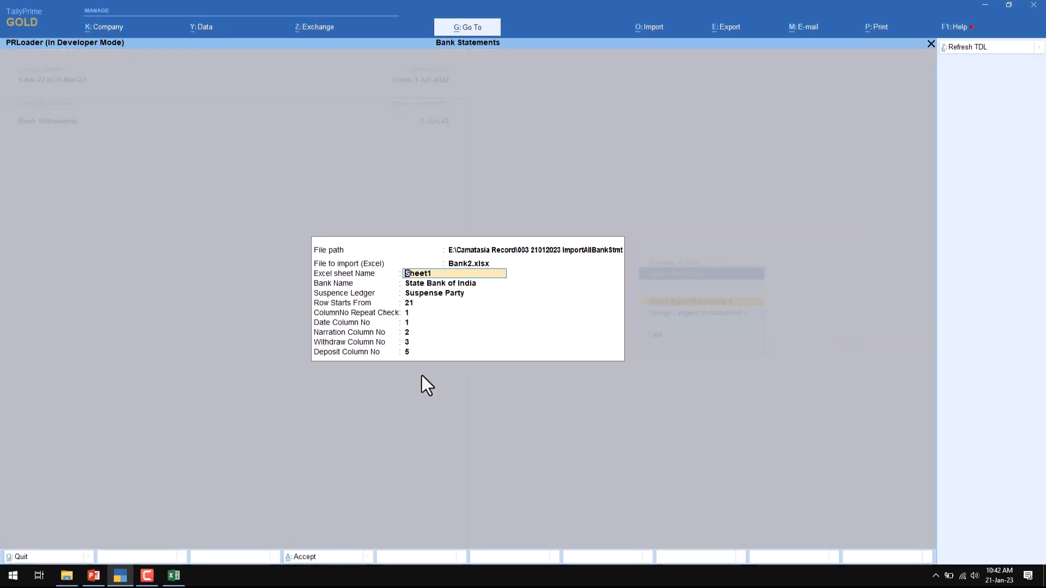
# Keep Sheet1 as the sheet, set the bank to Union Bank of India and keep Suspense Party as the suspense ledger
pyautogui.click(174, 576)
pyautogui.click(181, 576)
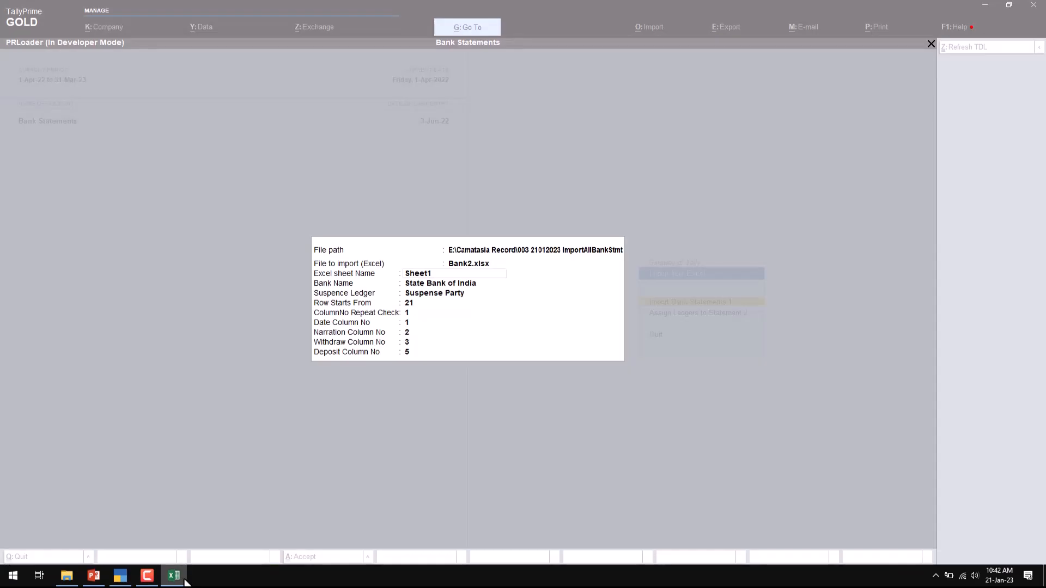
pyautogui.press('Return')
pyautogui.press('Down')
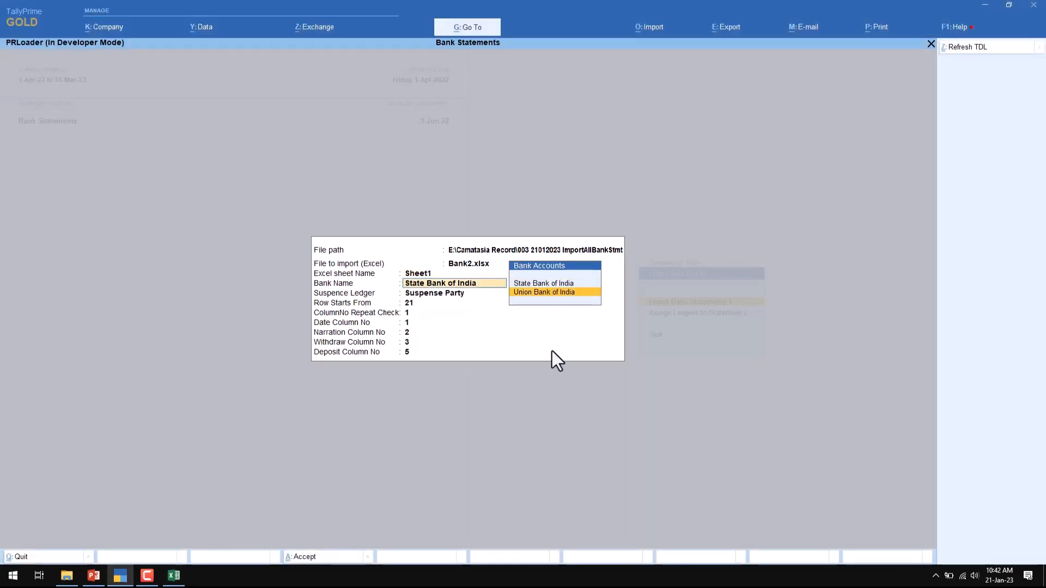
pyautogui.press('Return')
pyautogui.press('Return')
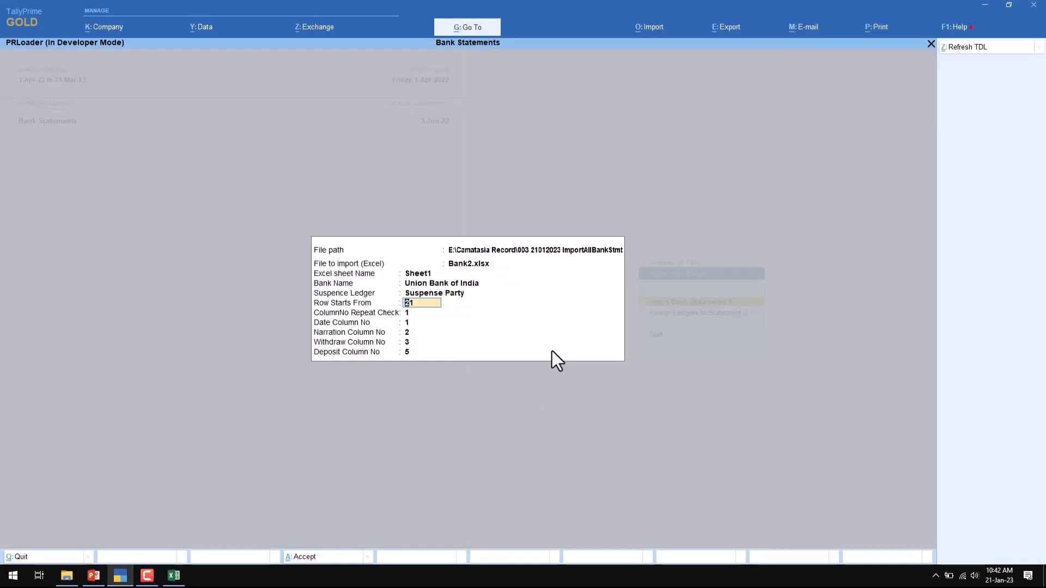
# Check the first transaction row in the Bank2.xlsx sheet and set the import's starting row to 7
pyautogui.click(175, 576)
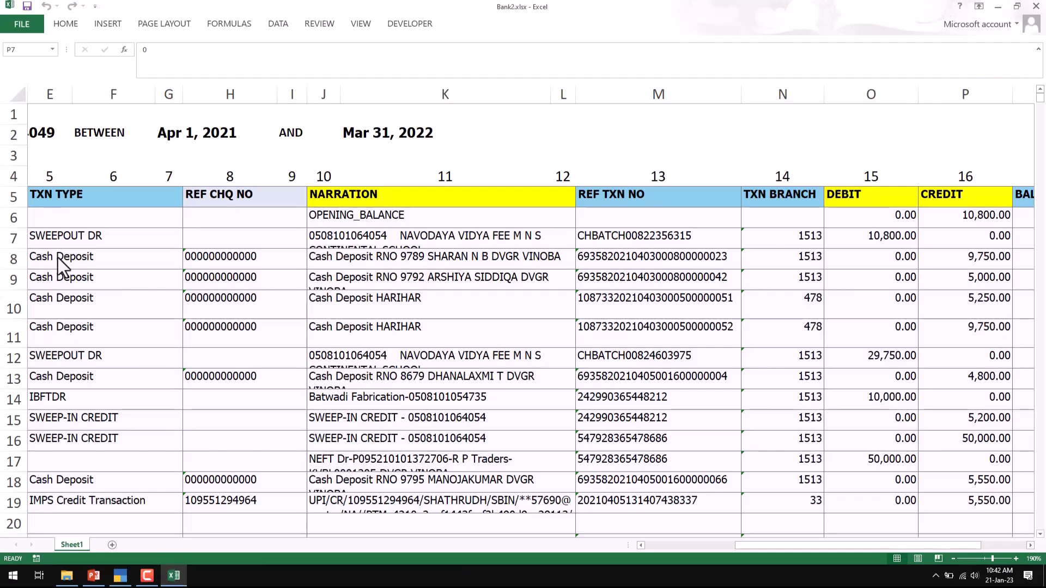
pyautogui.click(50, 241)
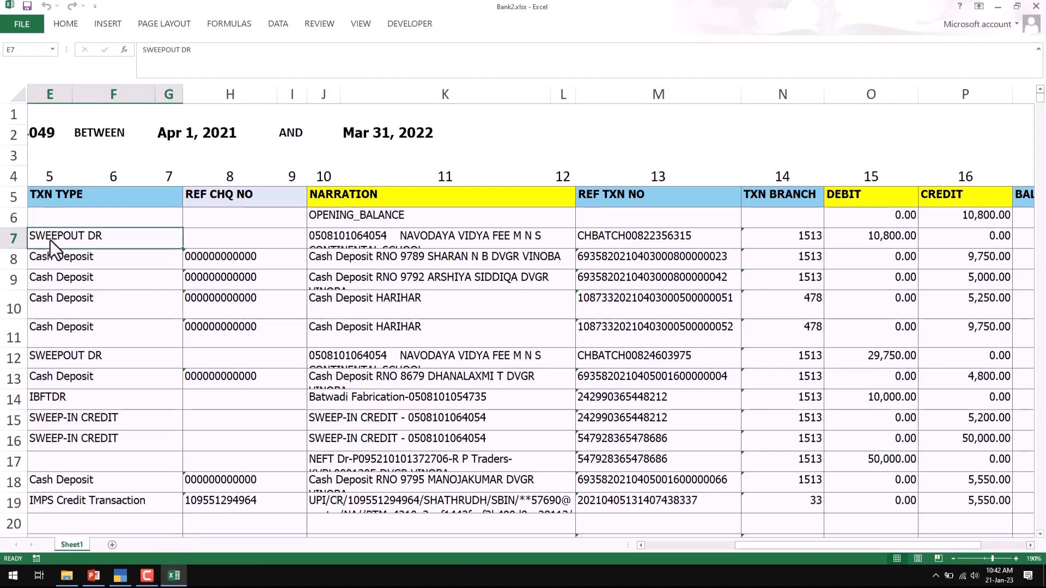
pyautogui.press('Home')
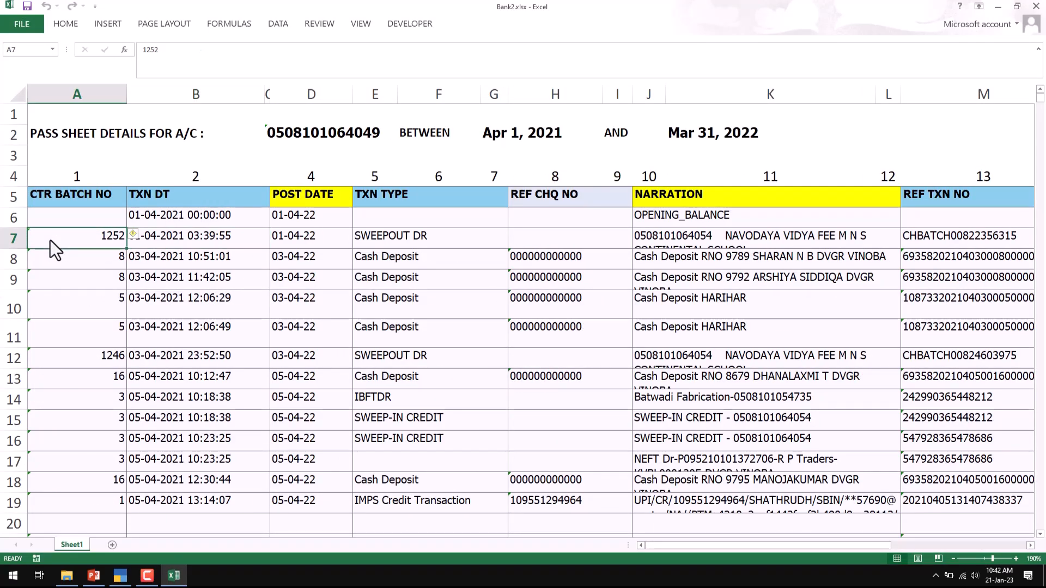
pyautogui.click(174, 576)
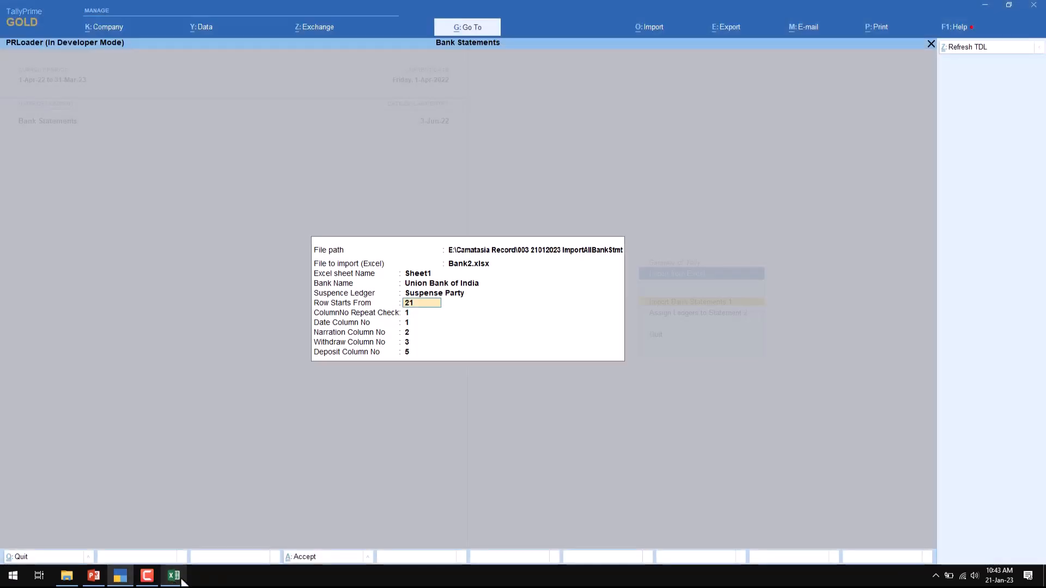
pyautogui.write('7')
pyautogui.press('Return')
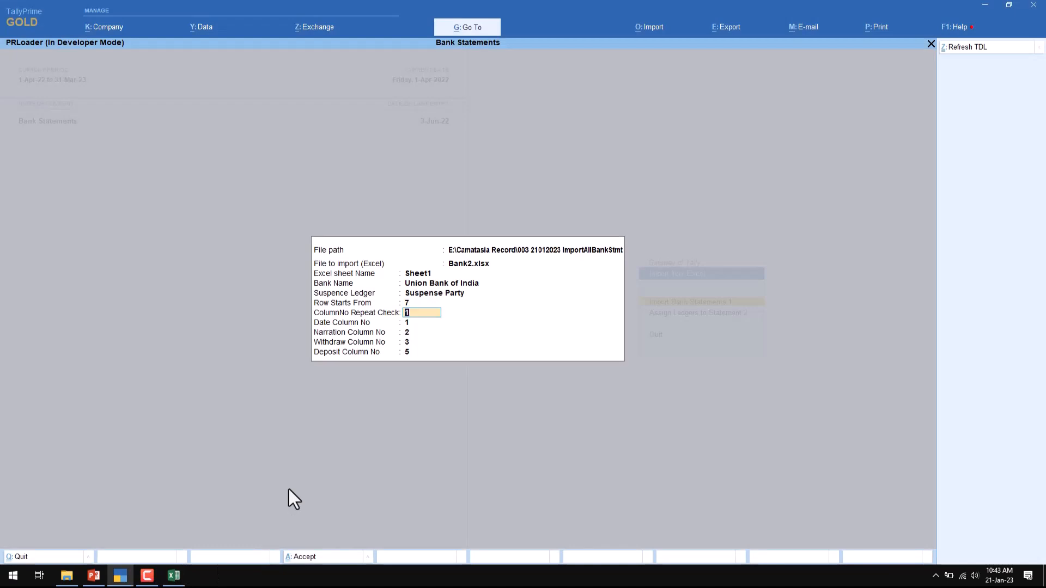
# Set both the repeat-check column number and the date column number to 4
pyautogui.write('4')
pyautogui.press('Return')
pyautogui.write('4')
pyautogui.press('Return')
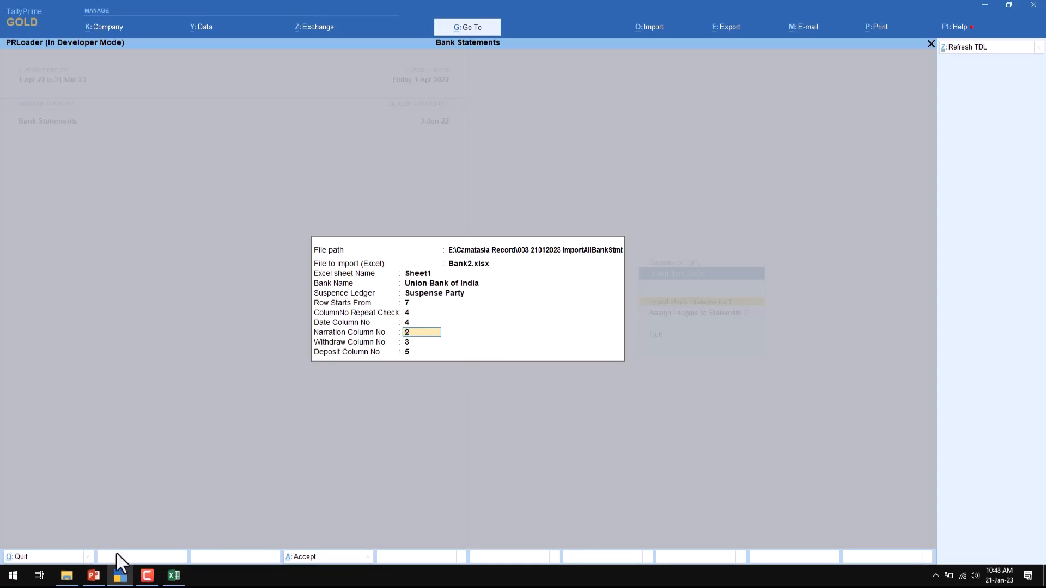
# Check the sheet's column numbering and set the narration column to 10, the withdraw column to 15 and the deposit column to 16
pyautogui.click(174, 576)
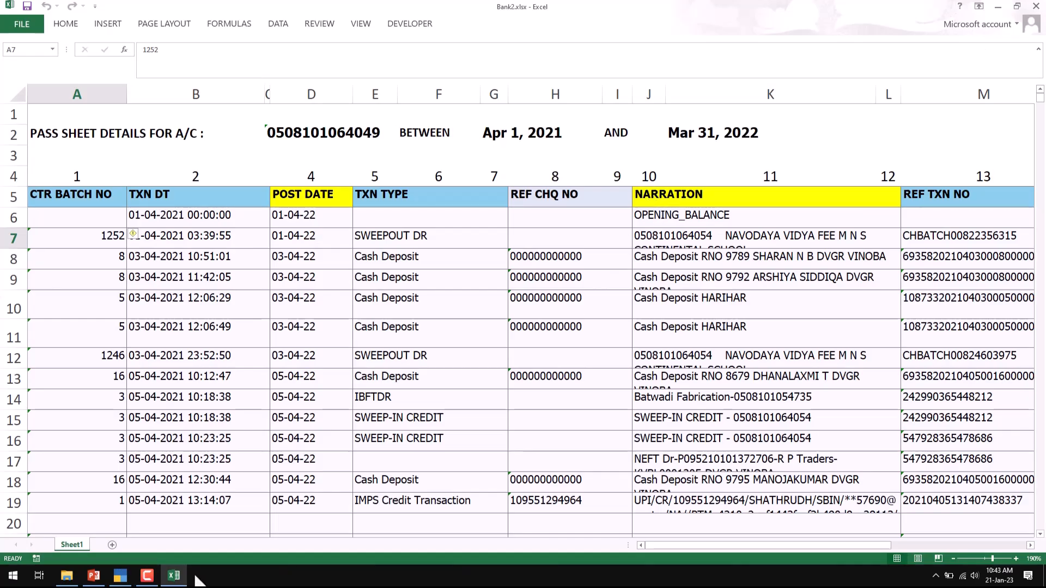
pyautogui.click(174, 576)
pyautogui.write('10')
pyautogui.press('Return')
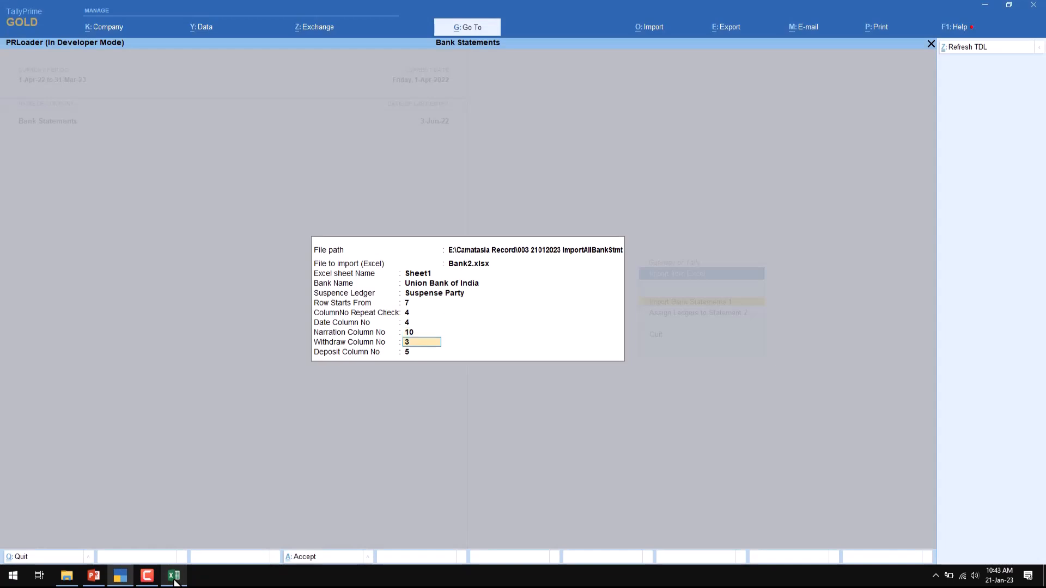
pyautogui.click(174, 576)
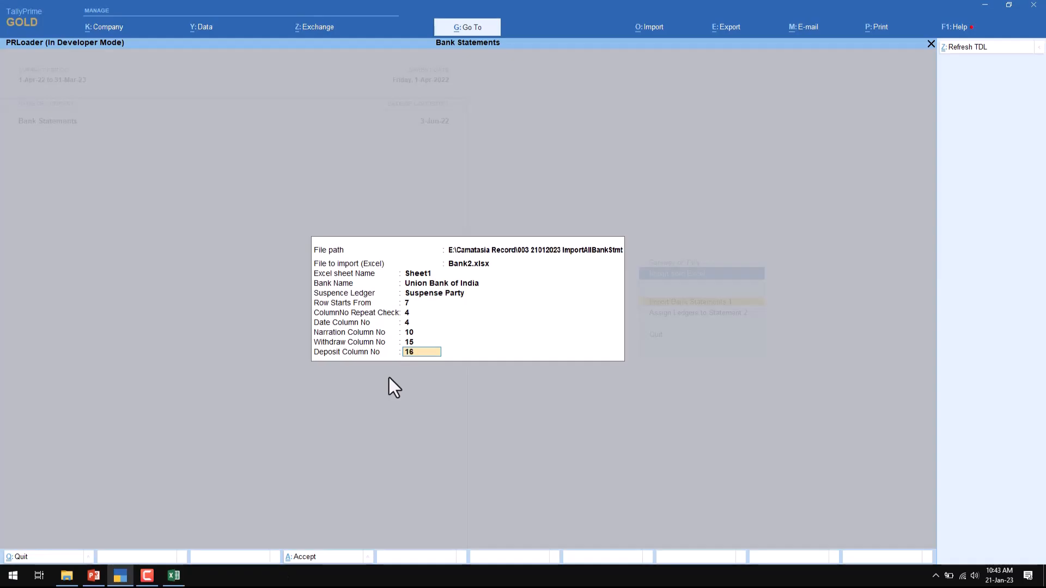
# Accept the import settings and import the listed Bank2.xlsx statement entries
pyautogui.press('Return')
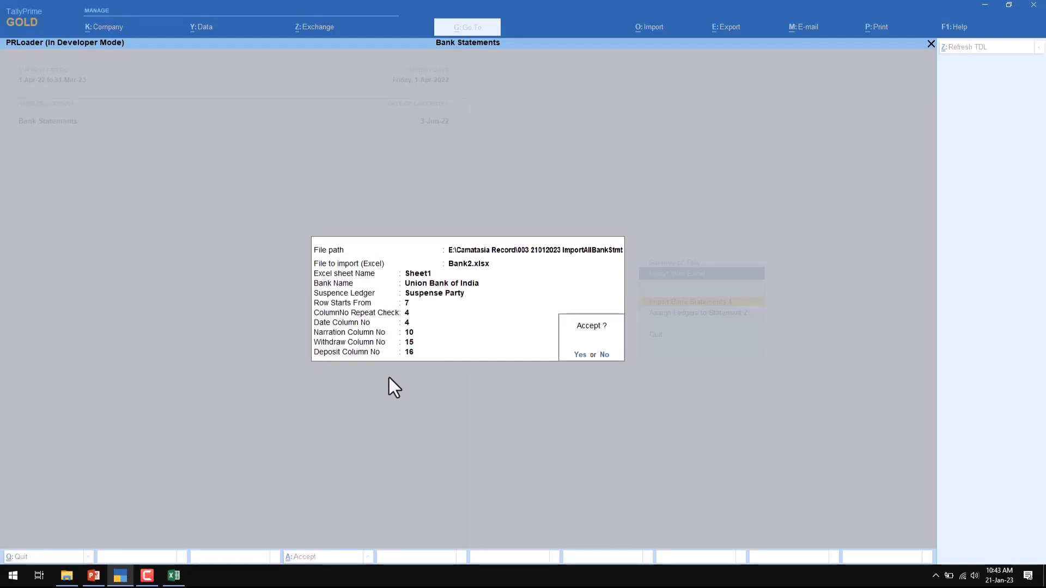
pyautogui.press('Return')
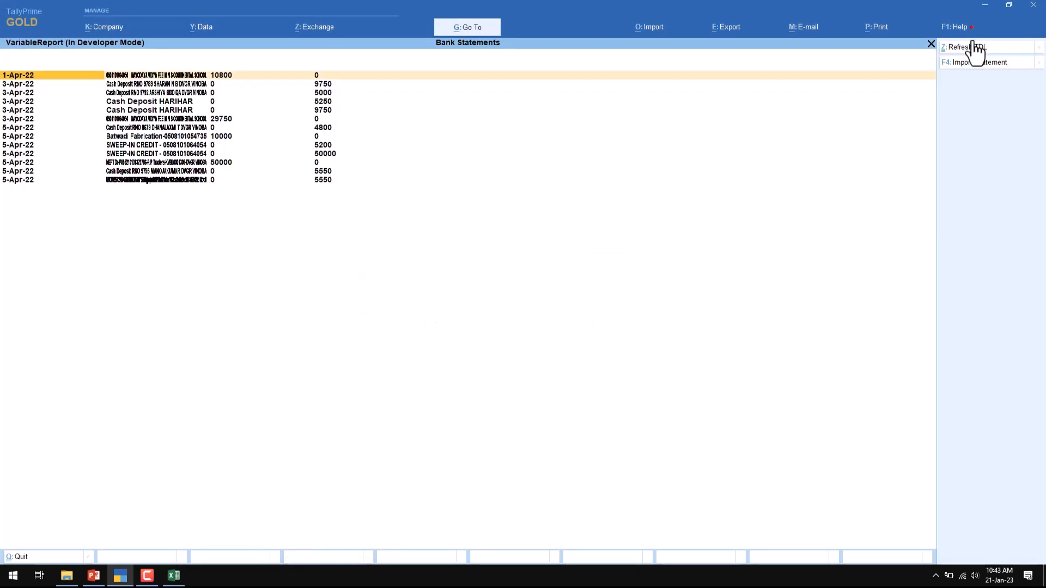
pyautogui.click(958, 67)
pyautogui.press('Escape')
# Open the ledger voucher report for Union Bank of India from the account books
pyautogui.press('d')
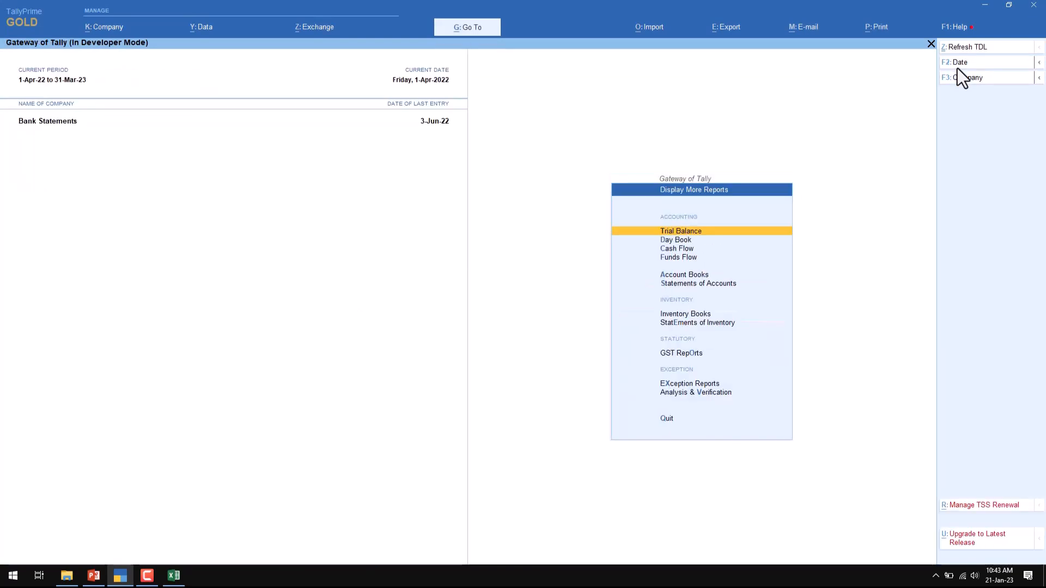
pyautogui.press('a')
pyautogui.press('Down')
pyautogui.press('Return')
pyautogui.write('un')
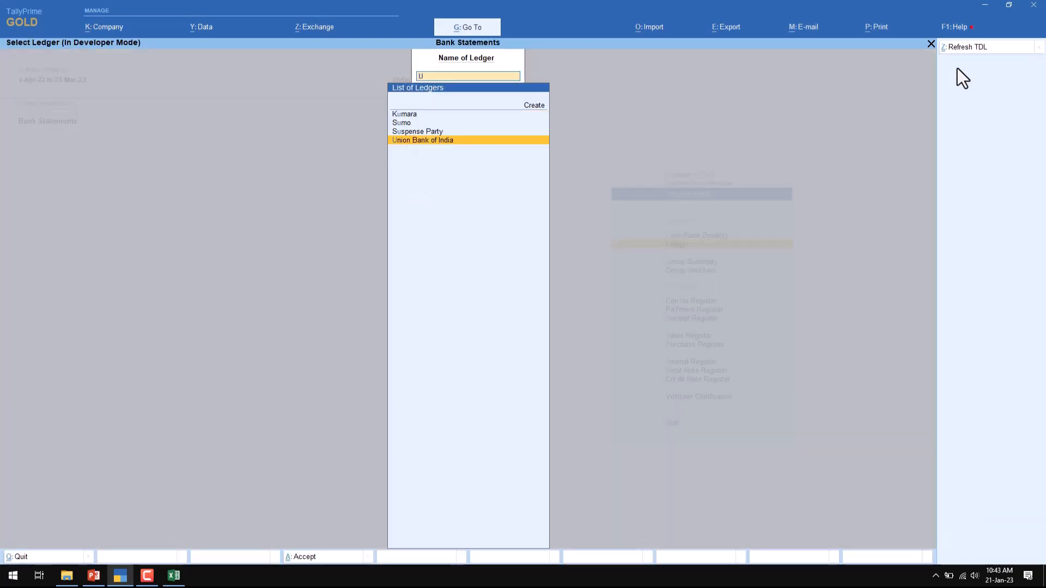
pyautogui.press('Return')
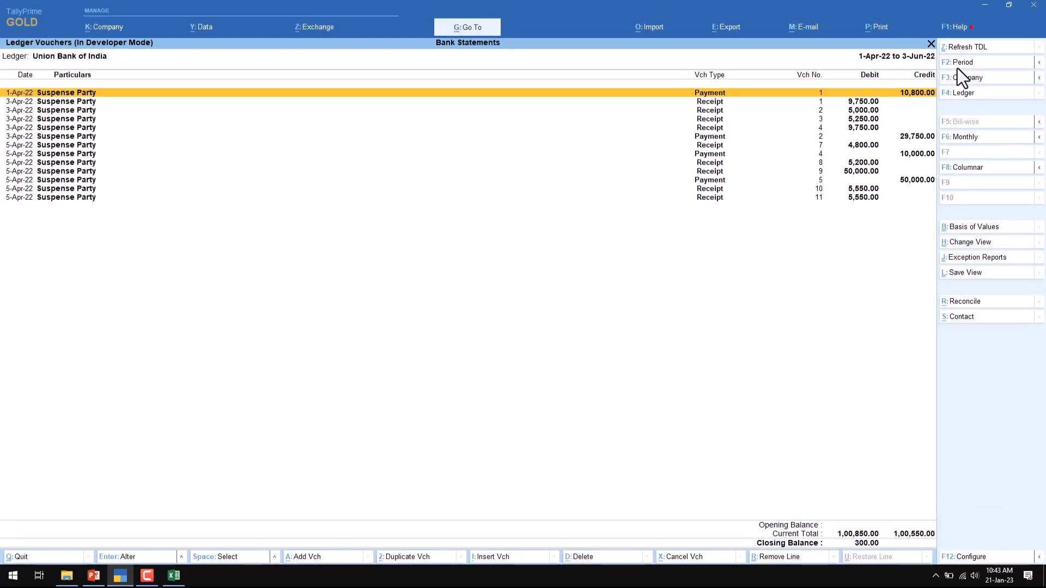
# Go through the imported Union Bank of India vouchers and return to the Gateway of Tally
pyautogui.press('Down')
pyautogui.press('Down')
pyautogui.press('Down')
pyautogui.press('Down')
pyautogui.press('Down')
pyautogui.press('Down')
pyautogui.press('Down')
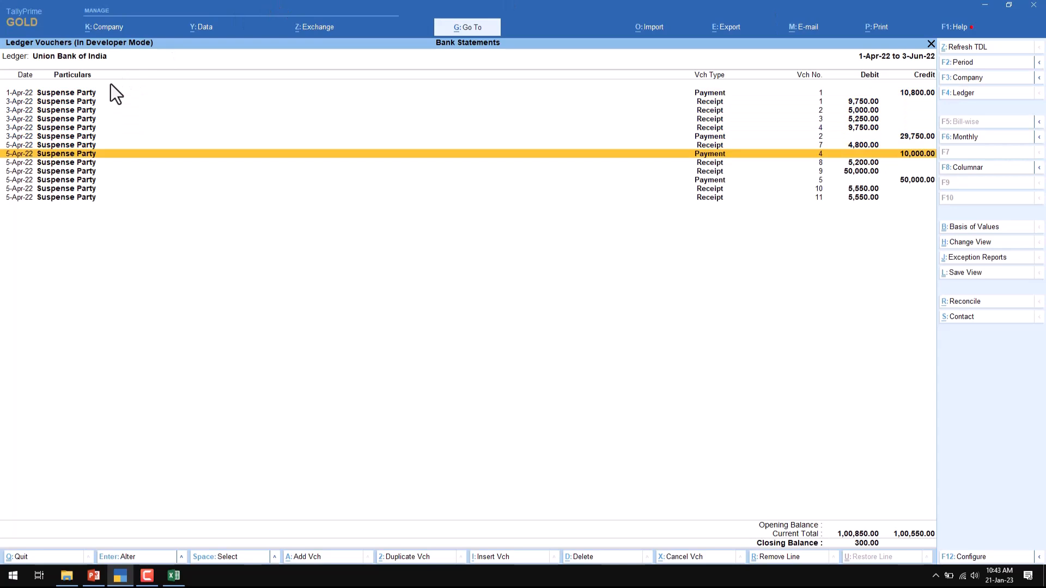
pyautogui.press('Escape')
pyautogui.press('Escape')
pyautogui.press('Escape')
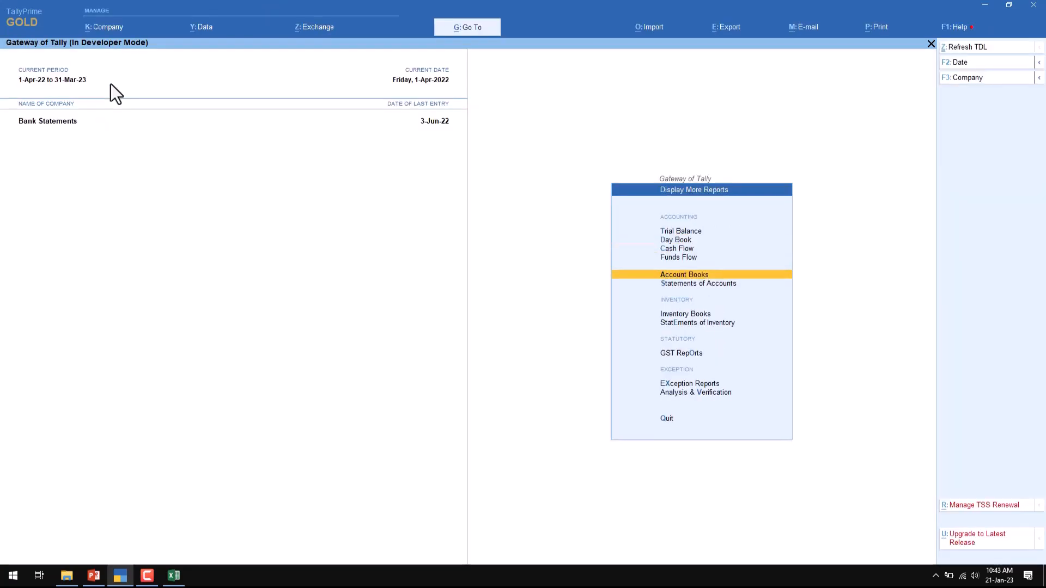
pyautogui.press('Escape')
# Open the function for assigning ledgers to the imported bank statement entries
pyautogui.press('Up')
pyautogui.press('Up')
pyautogui.press('Up')
pyautogui.press('Up')
pyautogui.press('Up')
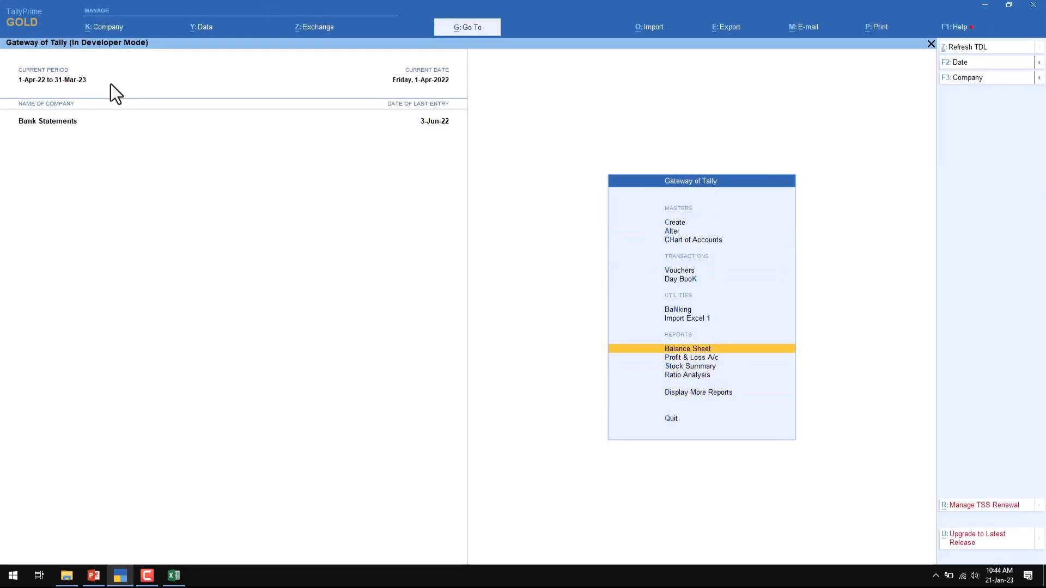
pyautogui.press('Return')
pyautogui.press('Down')
pyautogui.press('Return')
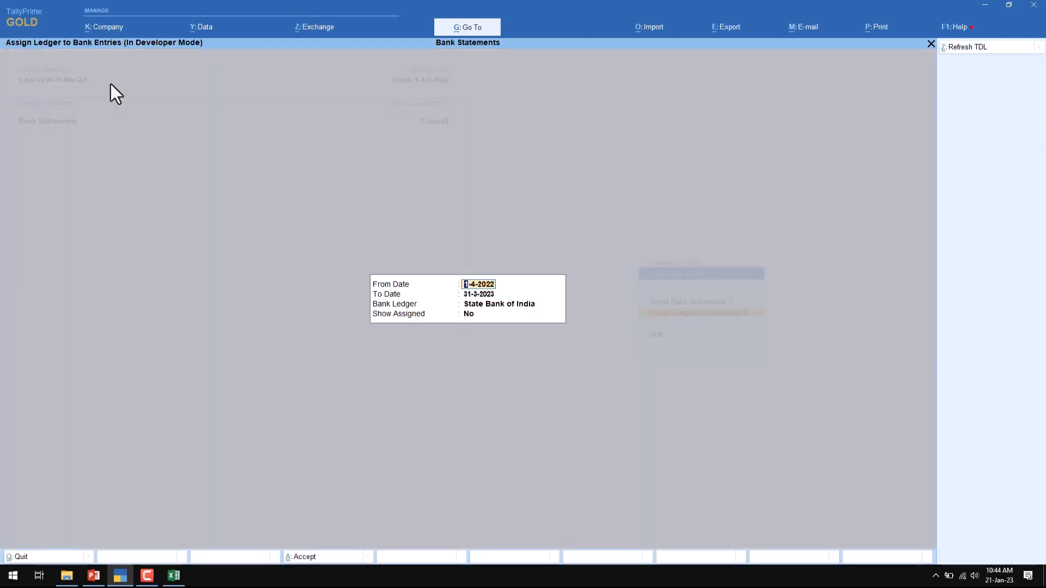
# List the unassigned Union Bank of India entries from 1-4-2022 to 31-3-2023, with Show Assigned set to No
pyautogui.press('Return')
pyautogui.press('Return')
pyautogui.press('Down')
pyautogui.press('Return')
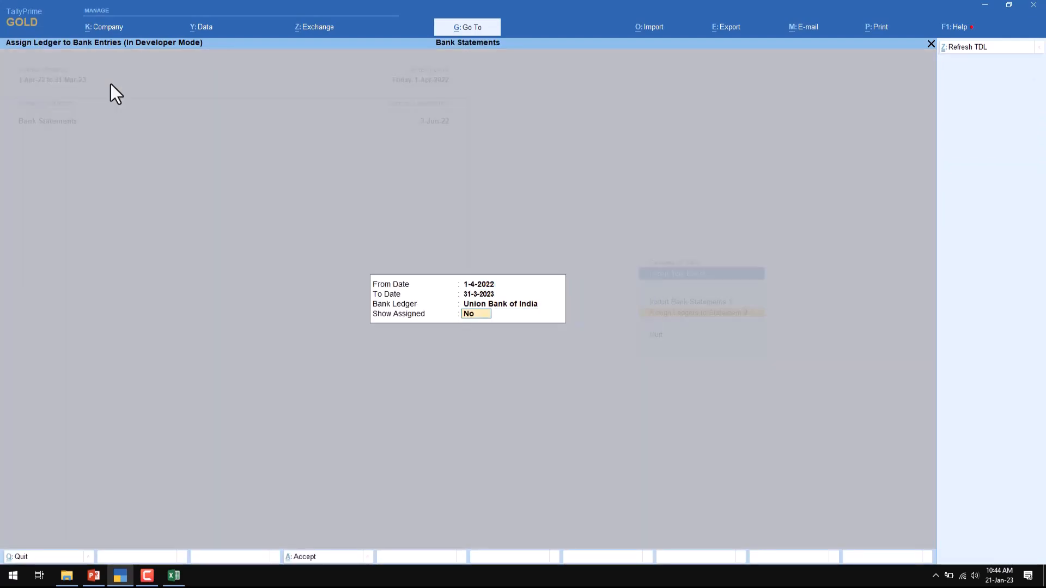
pyautogui.press('Return')
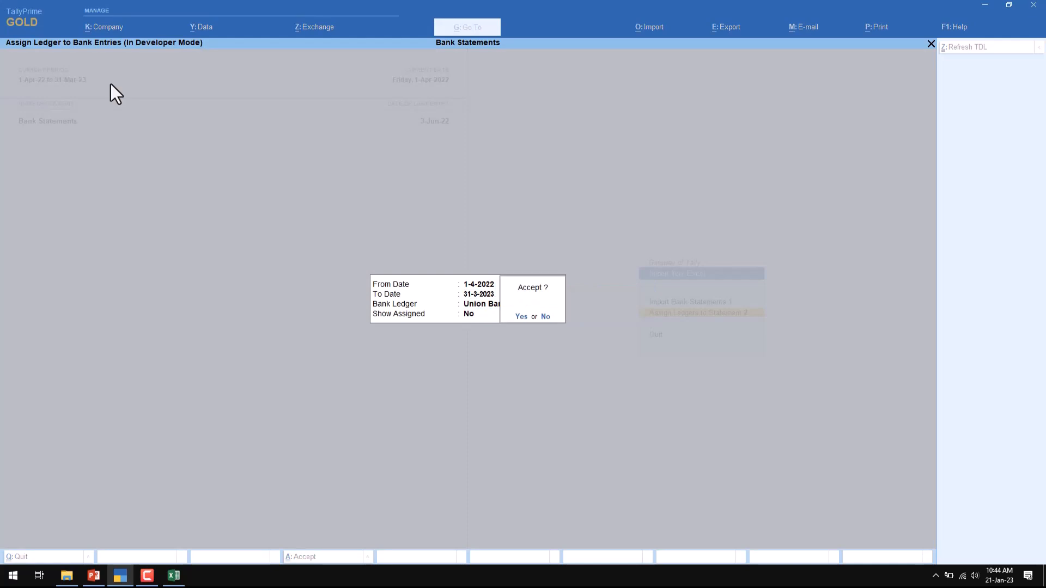
pyautogui.press('Return')
# Assign a party ledger to the 1-Apr-22 payment entry of 10,800.00
pyautogui.press('Down')
pyautogui.press('Down')
pyautogui.press('Down')
pyautogui.press('Down')
pyautogui.press('Down')
pyautogui.press('Down')
pyautogui.press('Down')
pyautogui.press('Down')
pyautogui.press('Return')
pyautogui.press('Return')
# Assign party ledgers to the 3-Apr-22 receipt entries of 9,750.00 and 5,000.00
pyautogui.press('Down')
pyautogui.press('Down')
pyautogui.press('Down')
pyautogui.press('Down')
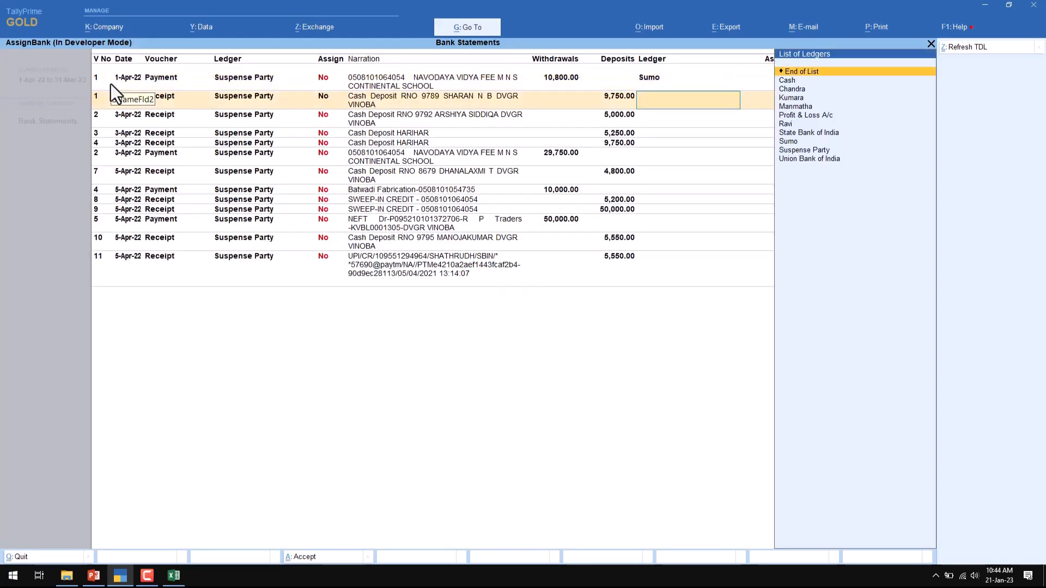
pyautogui.press('Return')
pyautogui.press('Return')
pyautogui.press('Down')
pyautogui.press('Down')
pyautogui.press('Down')
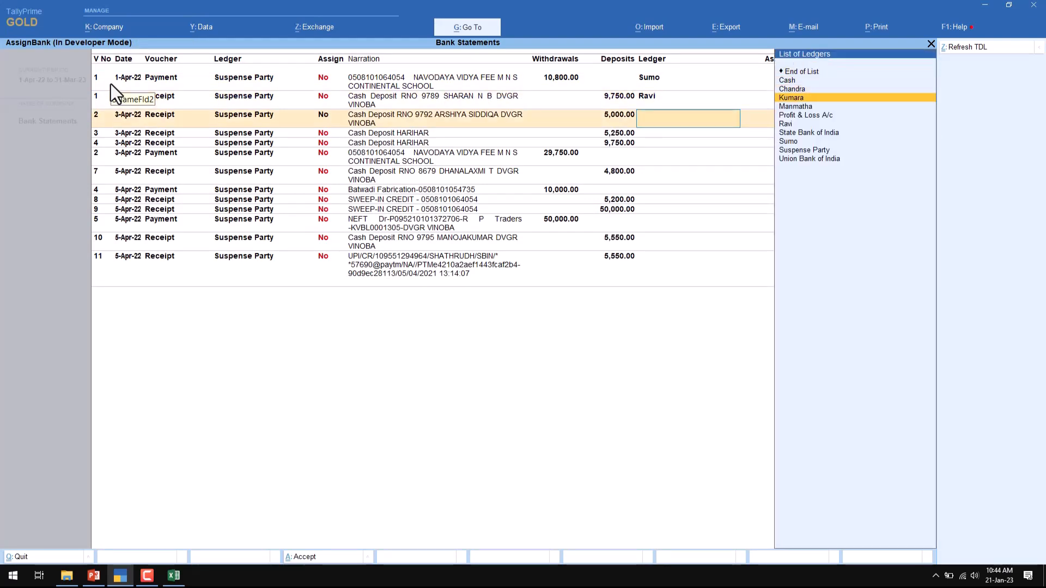
pyautogui.press('Return')
pyautogui.press('Return')
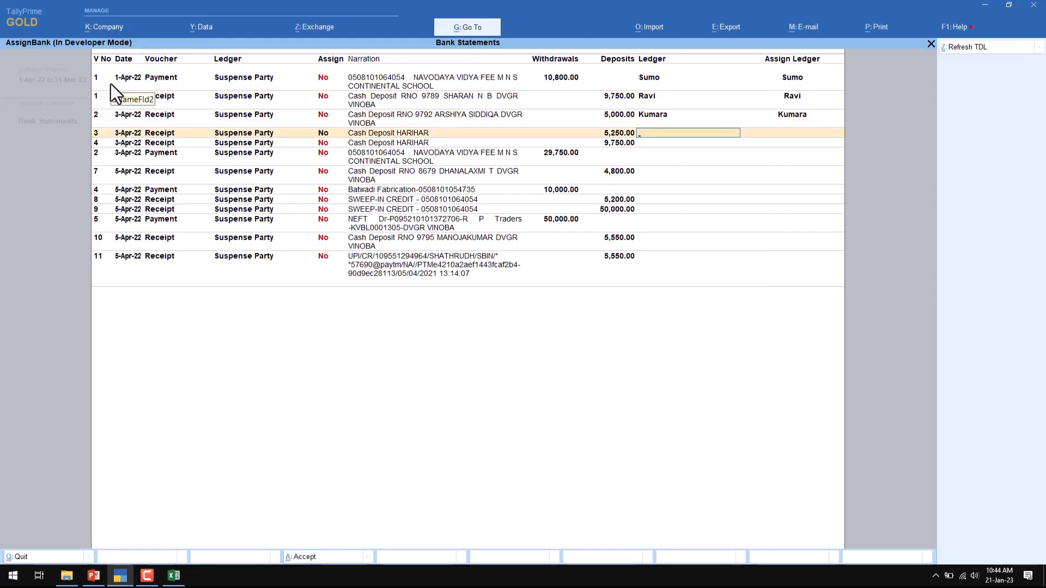
# Set the next four entries to End of List and save the ledger assignments
pyautogui.press('Return')
pyautogui.press('Return')
pyautogui.press('Return')
pyautogui.press('Return')
pyautogui.press('Return')
pyautogui.press('Return')
pyautogui.press('Return')
pyautogui.press('Return')
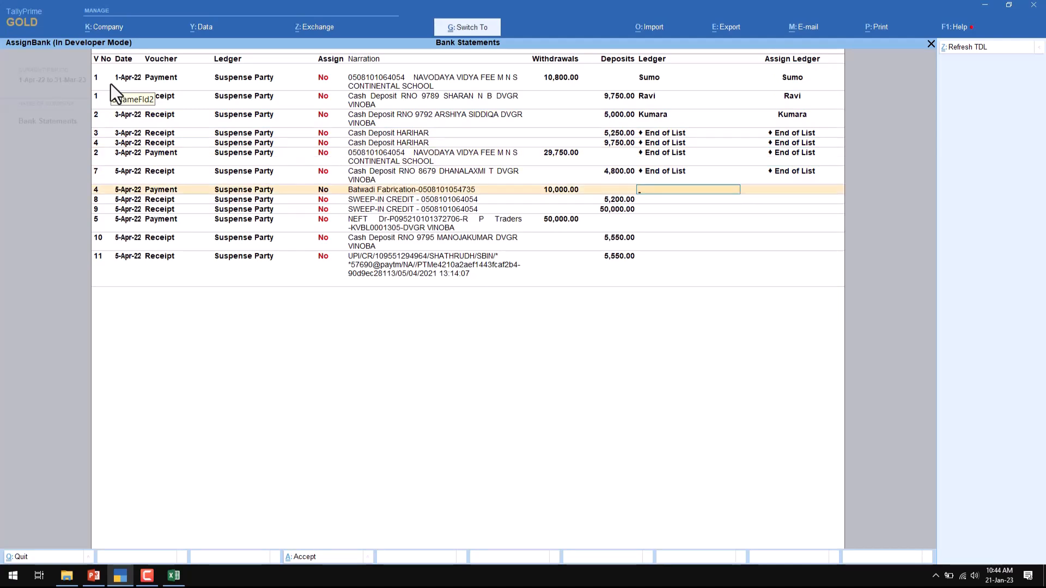
pyautogui.hotkey('ctrl', 'a')
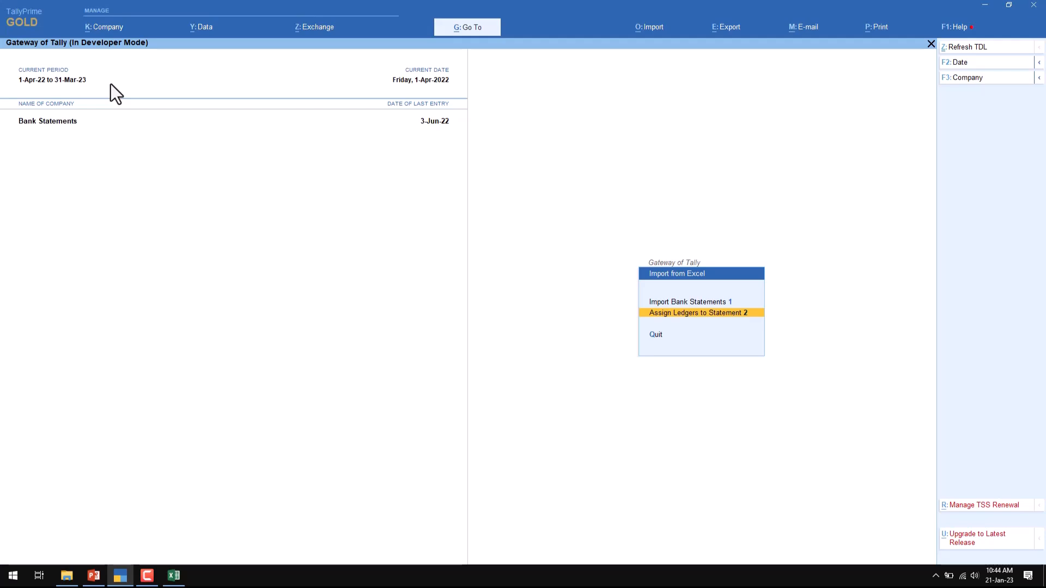
# List the assigned Union Bank of India entries for the same period, with Show Assigned set to Yes
pyautogui.press('Return')
pyautogui.press('Return')
pyautogui.press('Return')
pyautogui.press('Return')
pyautogui.write('y')
pyautogui.press('Return')
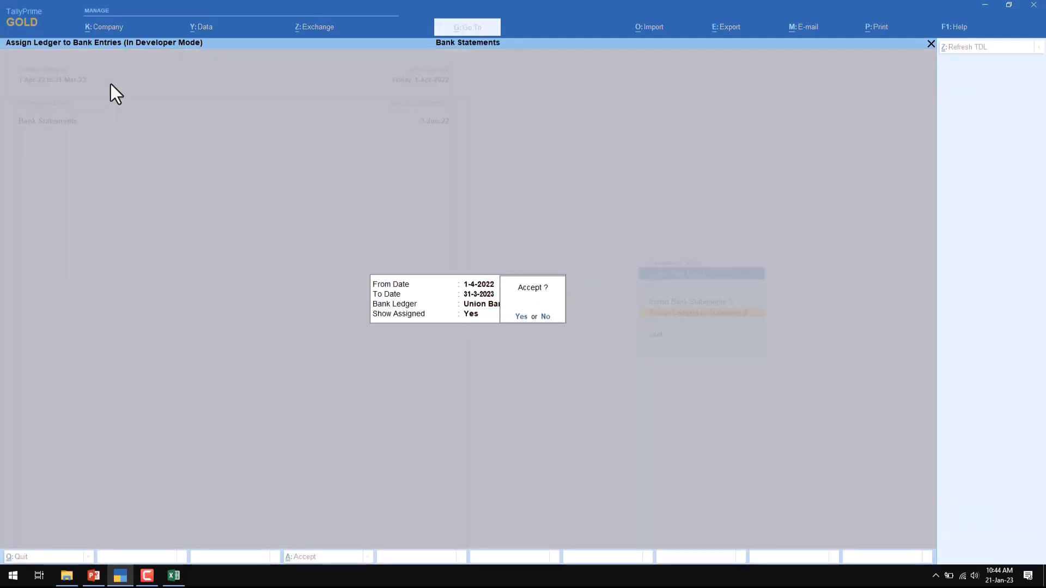
pyautogui.press('Return')
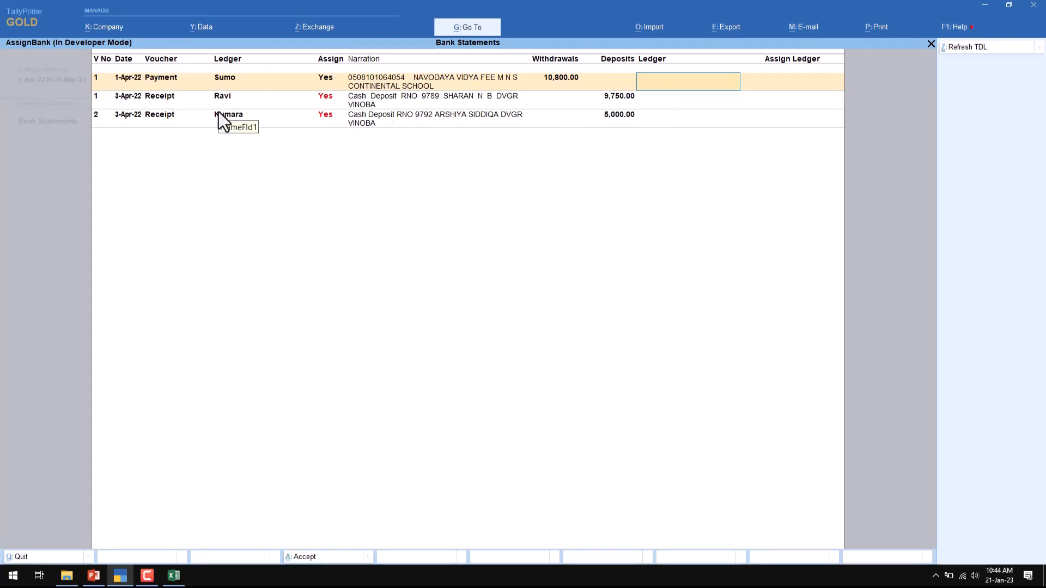
# Close the Union Bank of India list and show the assigned entries of State Bank of India
pyautogui.press('Escape')
pyautogui.press('y')
pyautogui.press('Return')
pyautogui.press('Up')
pyautogui.press('Return')
pyautogui.press('Return')
pyautogui.press('Return')
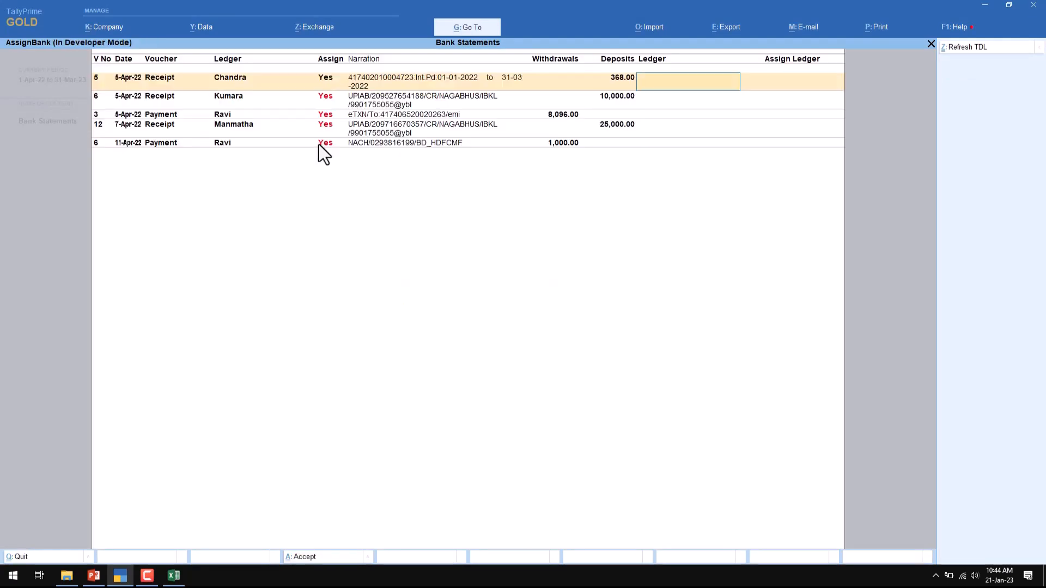
# Review the unassigned State Bank of India entries with Show Assigned set to No, and return to the Excel import menu
pyautogui.press('Escape')
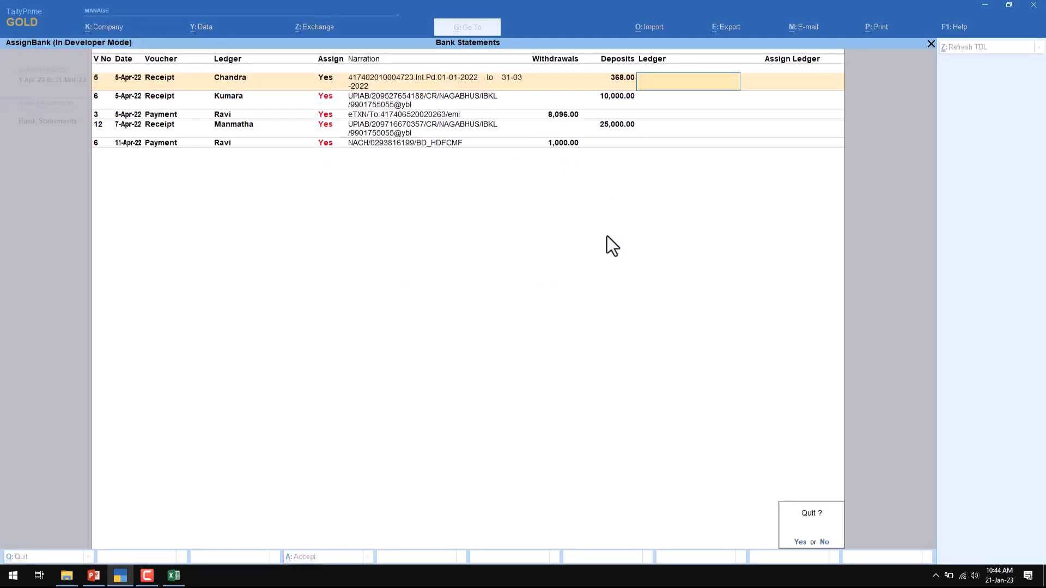
pyautogui.press('y')
pyautogui.press('Down')
pyautogui.press('Up')
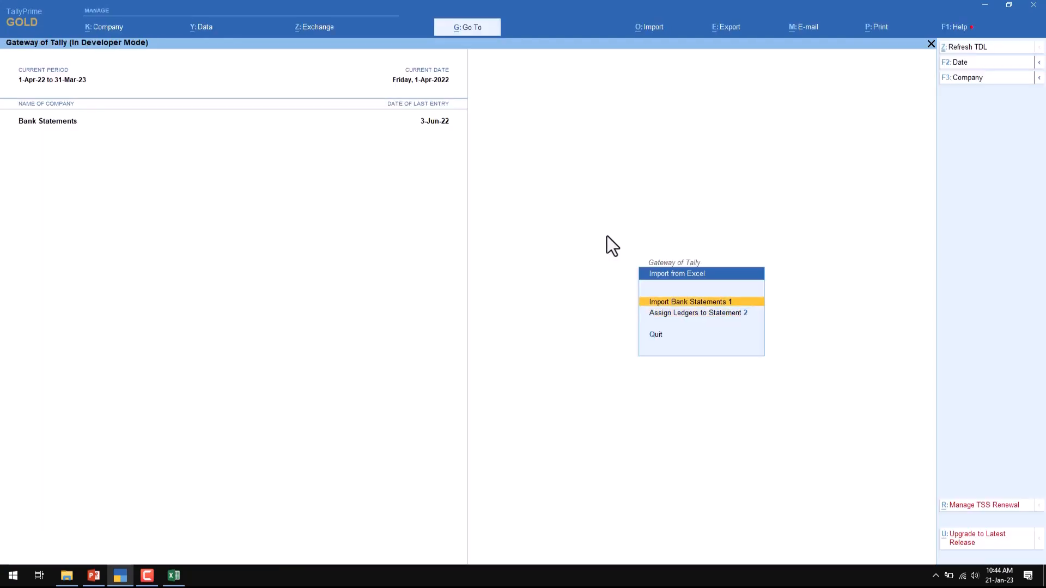
pyautogui.press('Down')
pyautogui.press('Return')
pyautogui.press('Return')
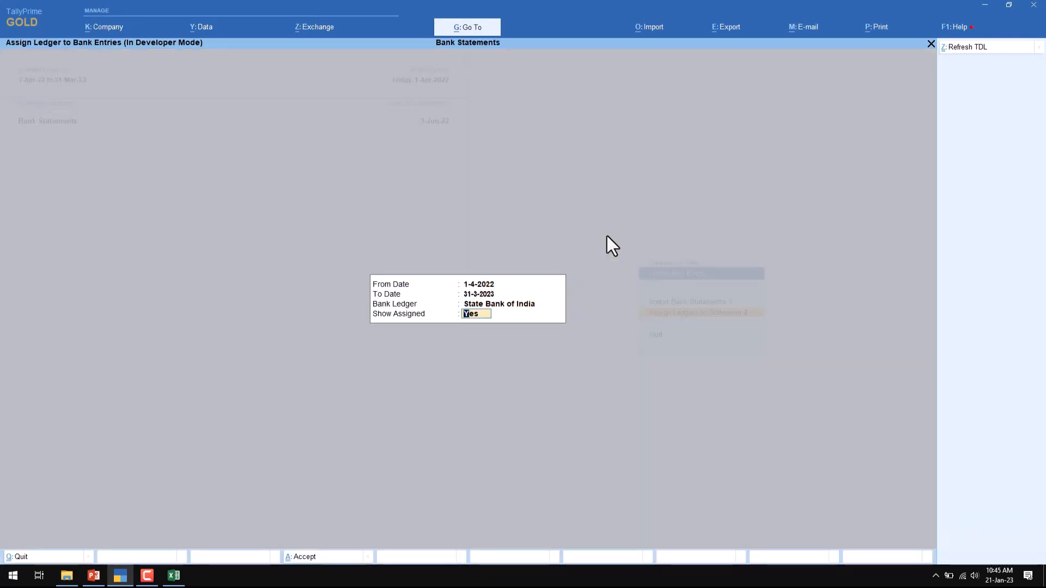
pyautogui.write('n')
pyautogui.press('Return')
pyautogui.press('Return')
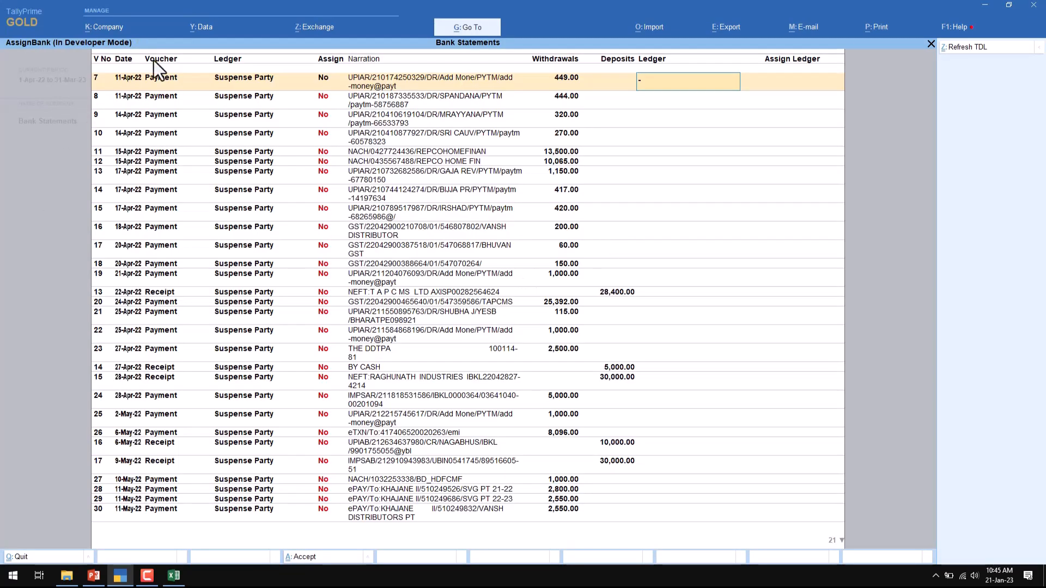
pyautogui.press('Escape')
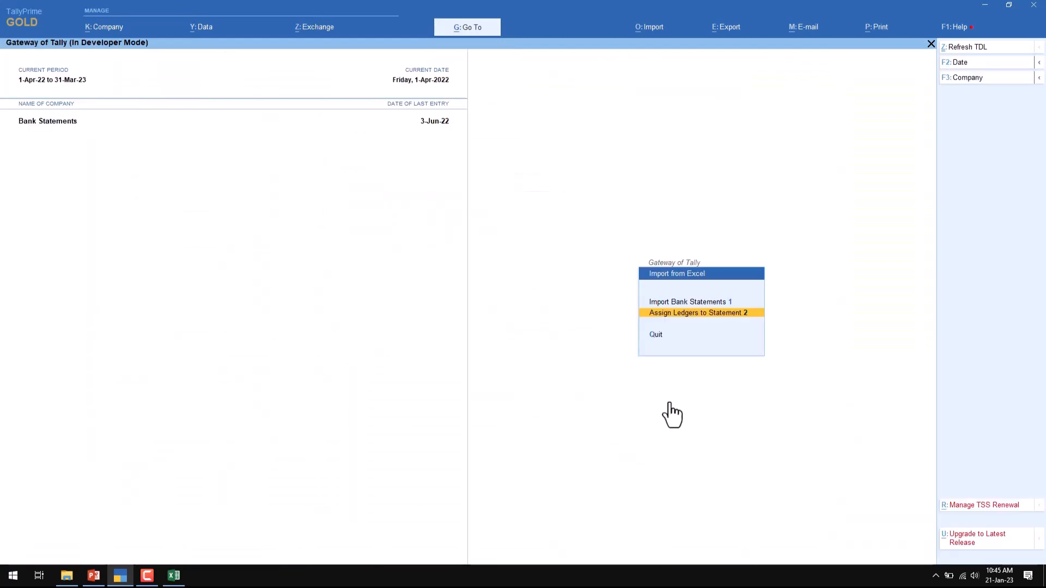